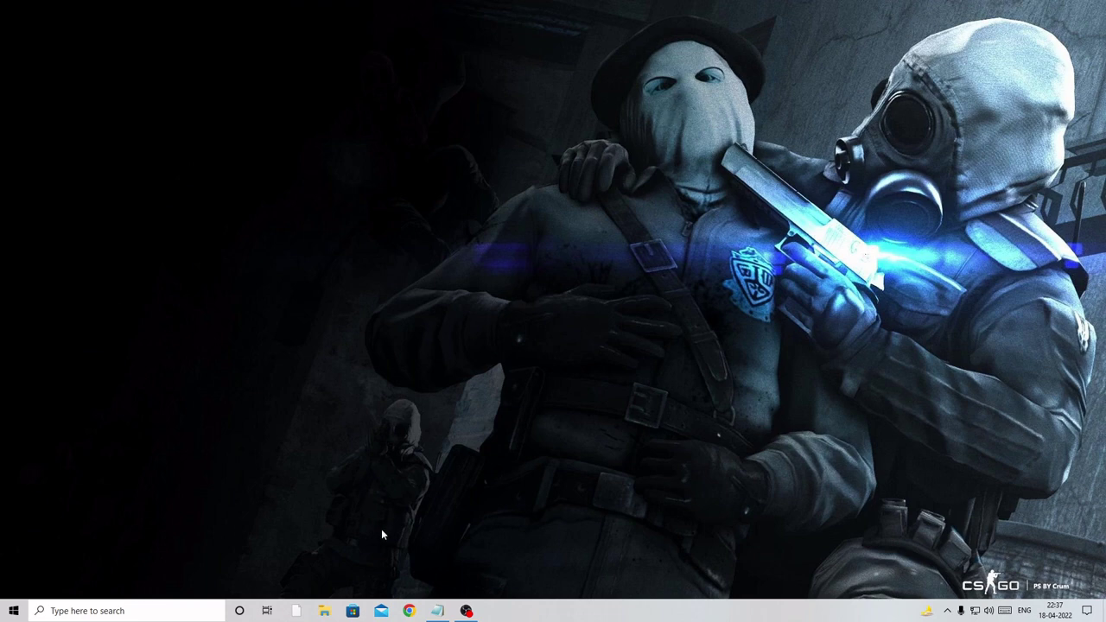
Step: Load speedtest.net in a new Chrome window and run the speed test (13 ms, 49.25/49.36 Mbps)
right_click(413, 615)
left_click(413, 612)
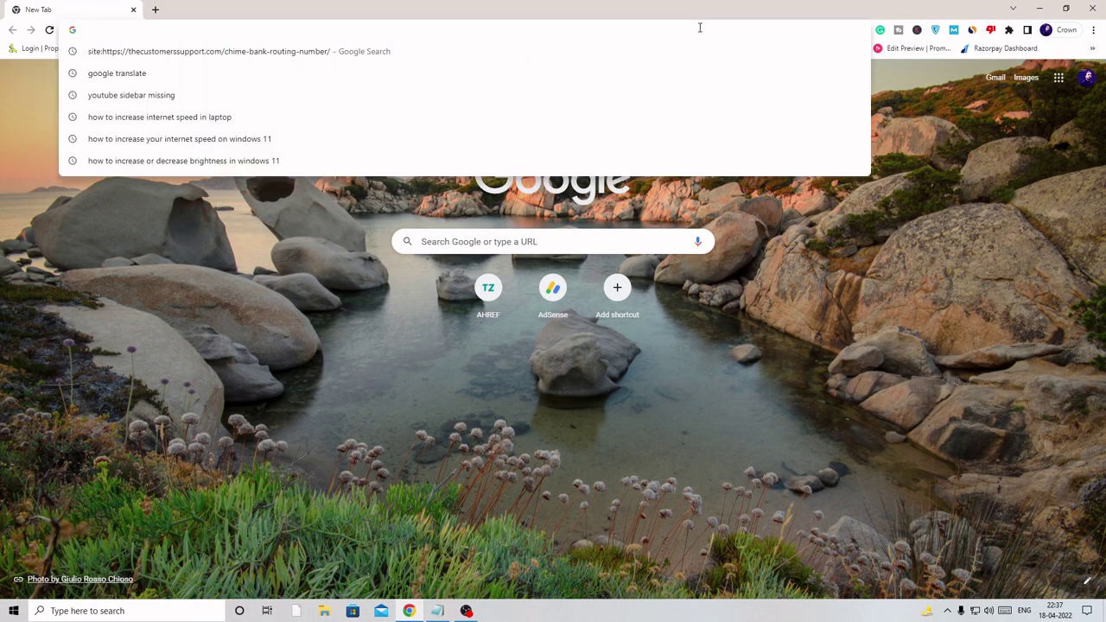
type("spe")
key("Return")
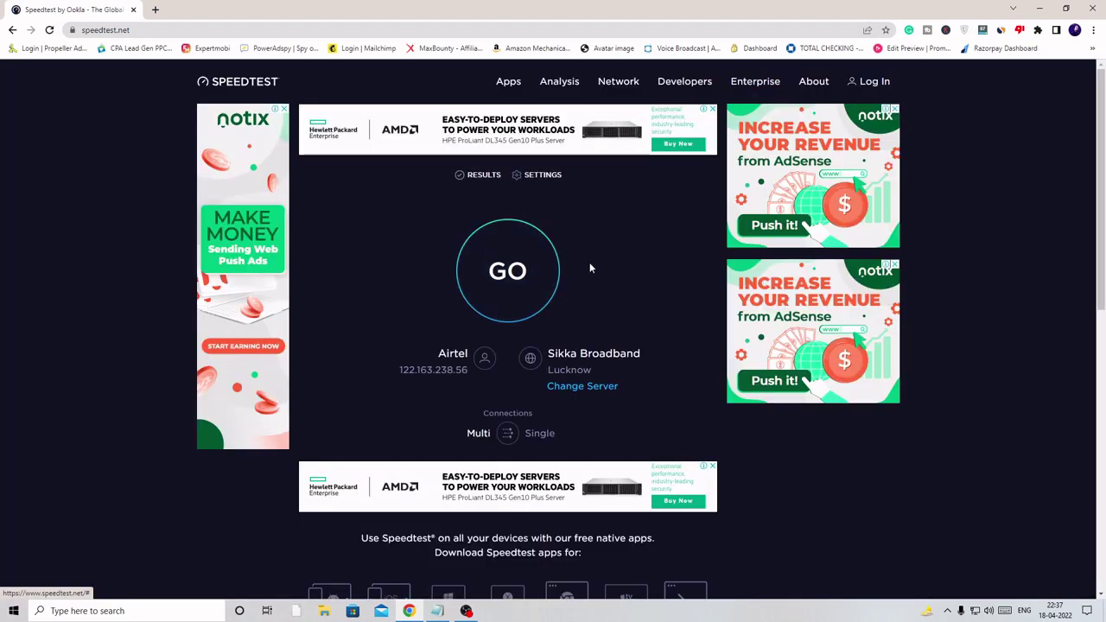
left_click(506, 284)
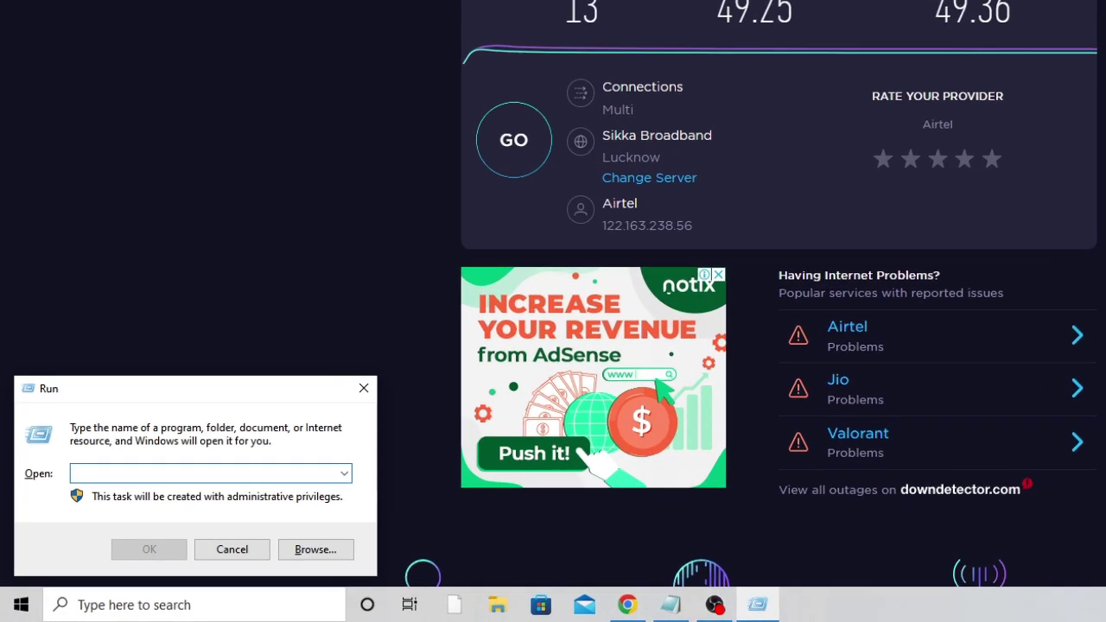
Step: Launch the services.msc console from the Run box
type("servicers")
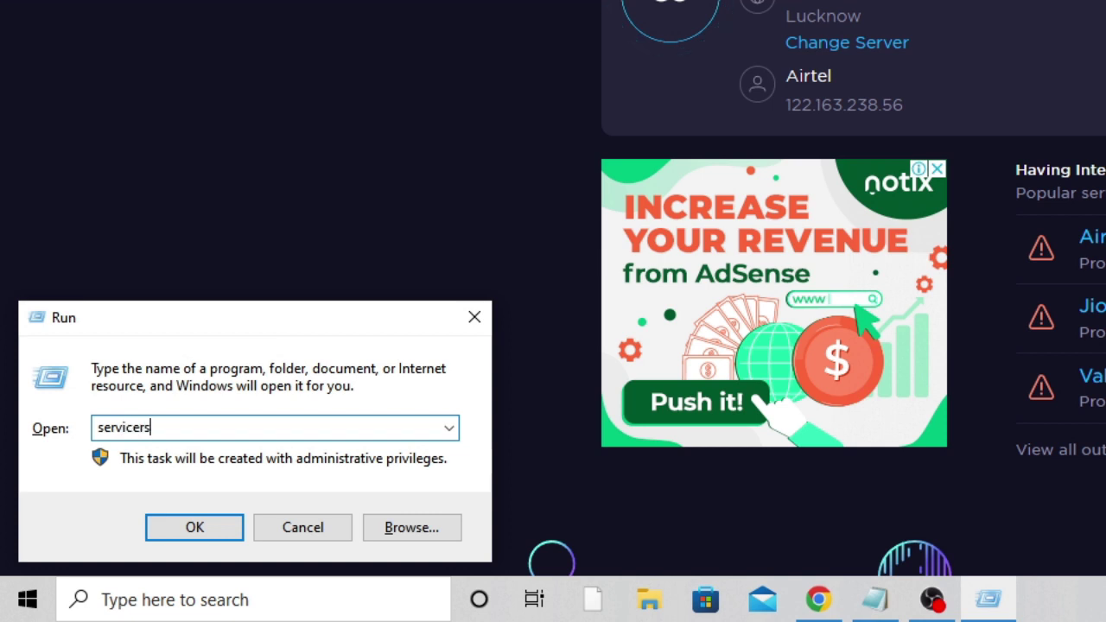
key("BackSpace")
key("BackSpace")
type("s.msc")
key("Return")
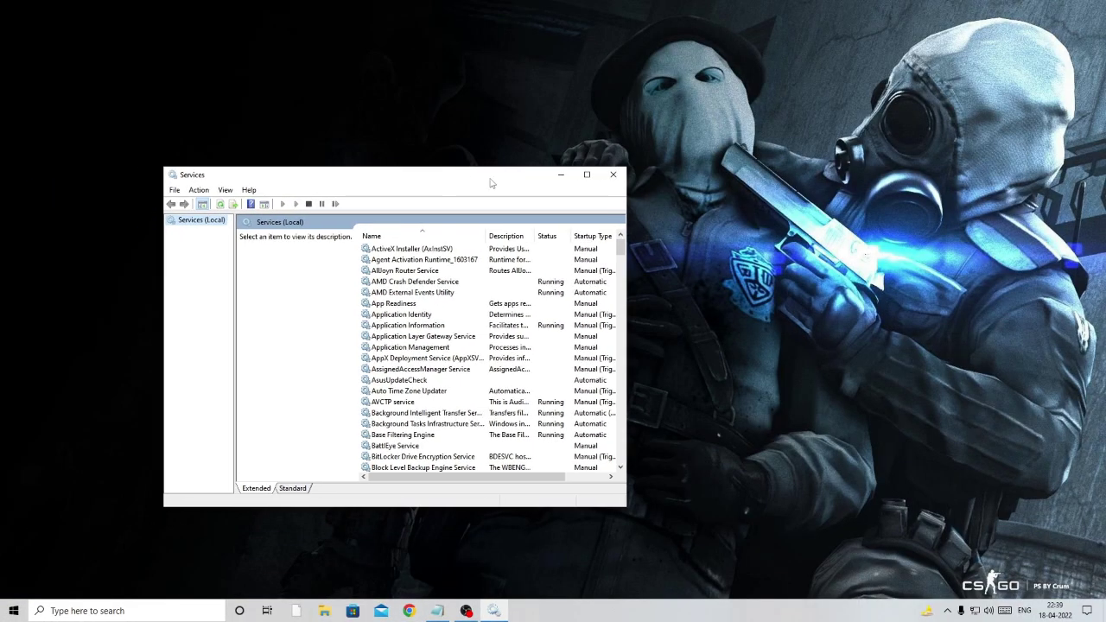
Step: Widen the Services window and select the Windows Update service
left_click_drag(517, 182, 570, 181)
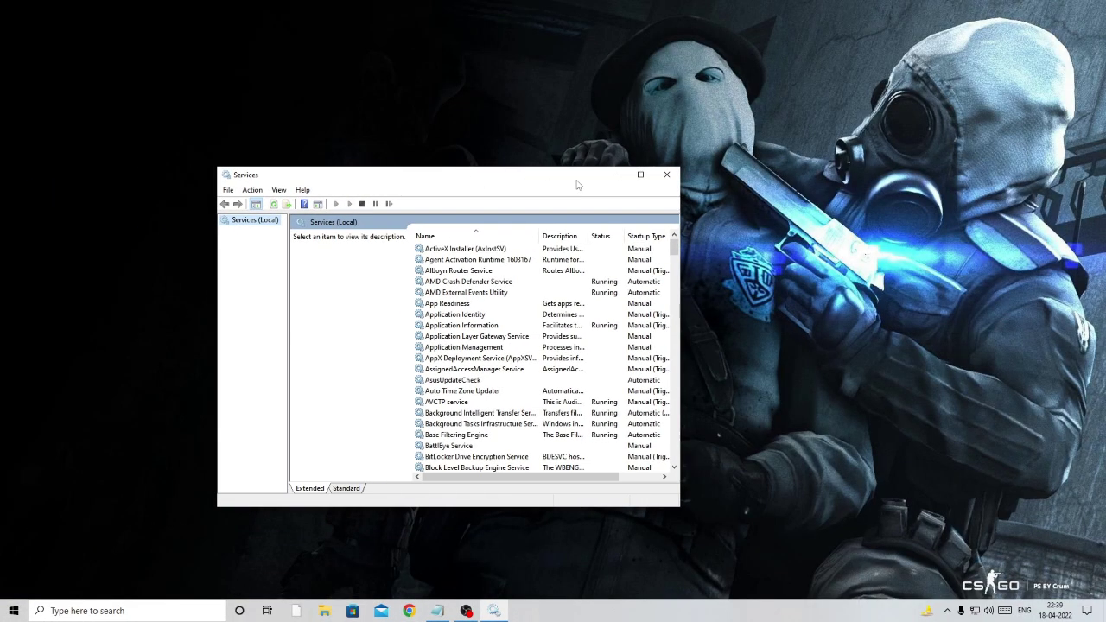
left_click_drag(680, 273, 742, 278)
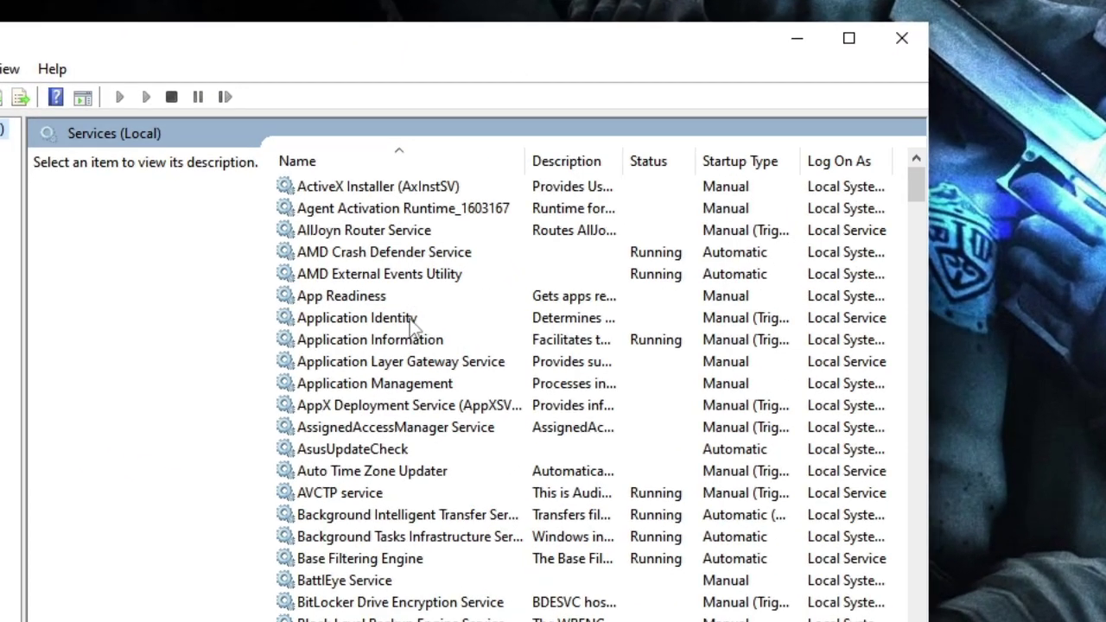
left_click(378, 383)
key("w")
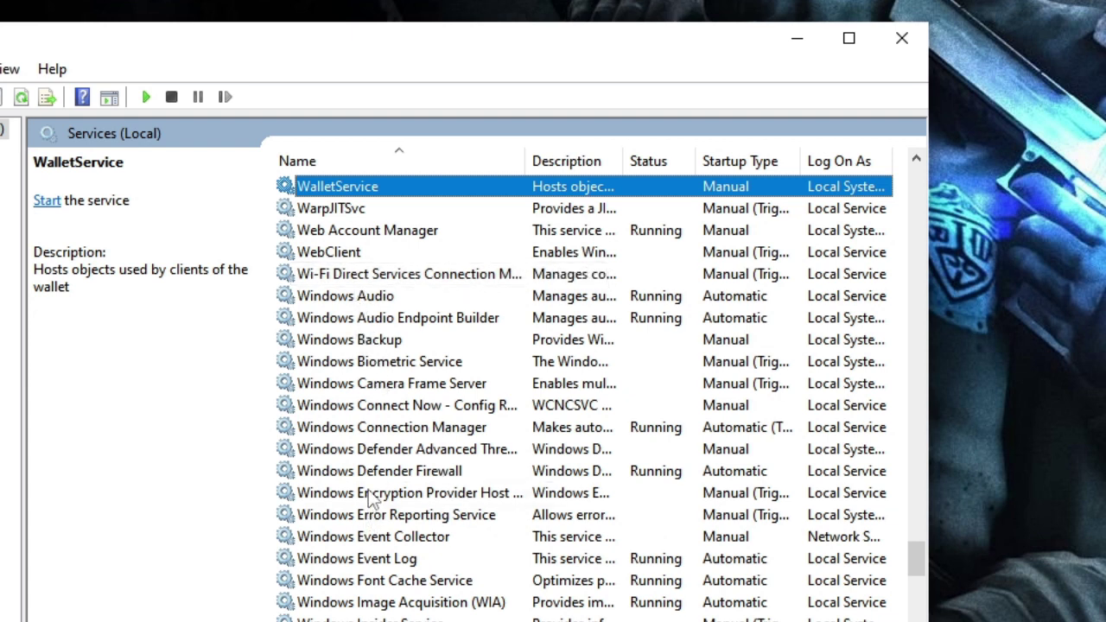
scroll(415, 346, "down", 2)
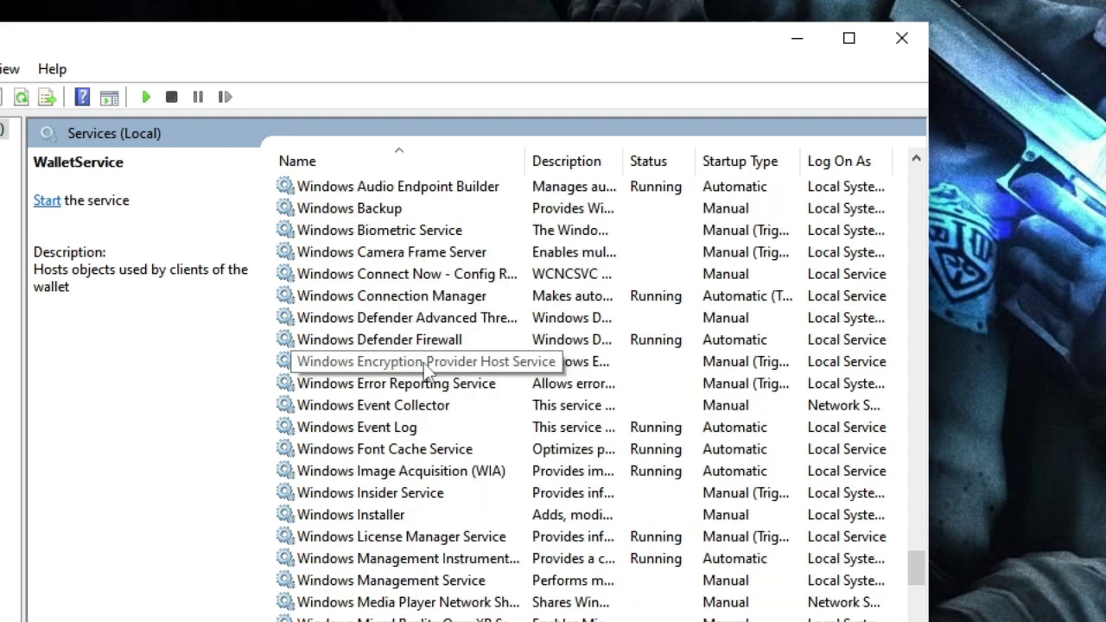
scroll(426, 370, "down", 5)
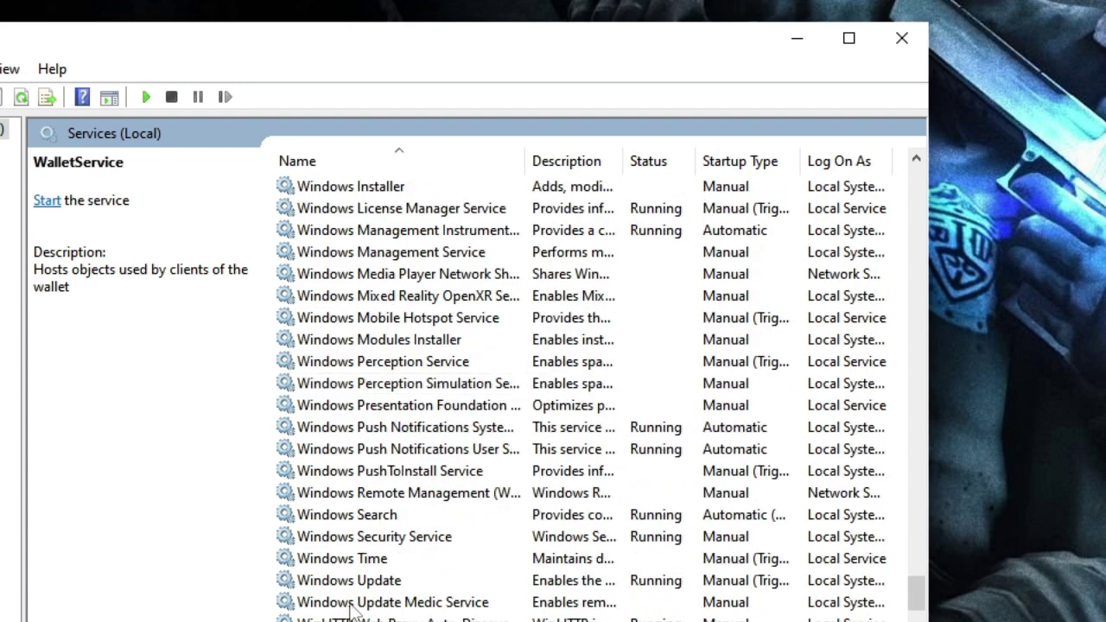
left_click(369, 584)
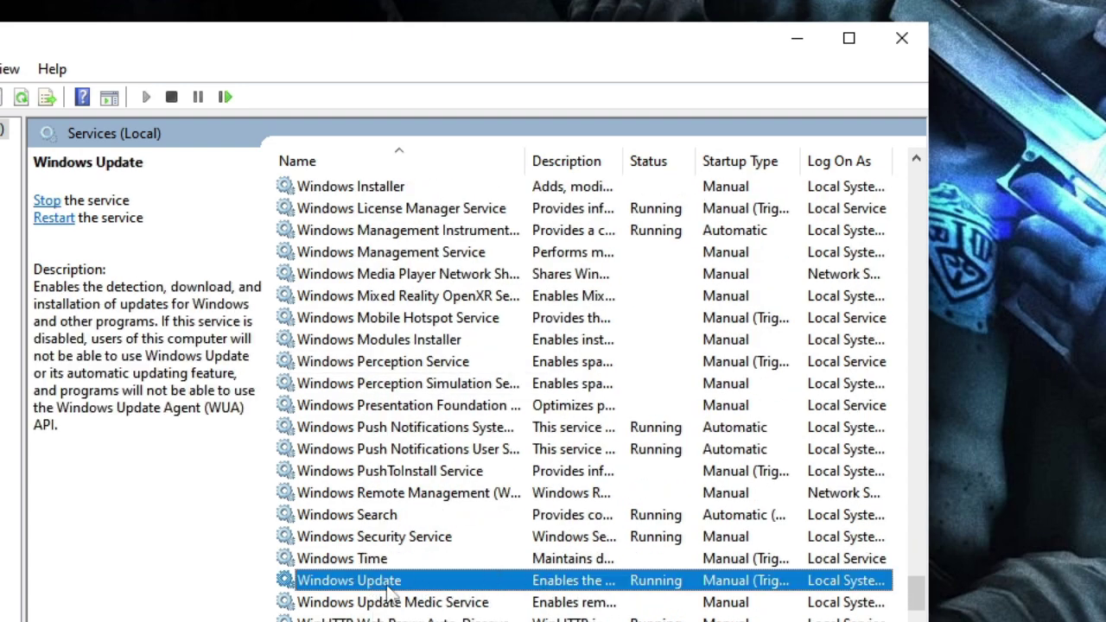
Step: In Windows Update properties, set startup type to Disabled, stop the service, and confirm
right_click(674, 588)
left_click(725, 621)
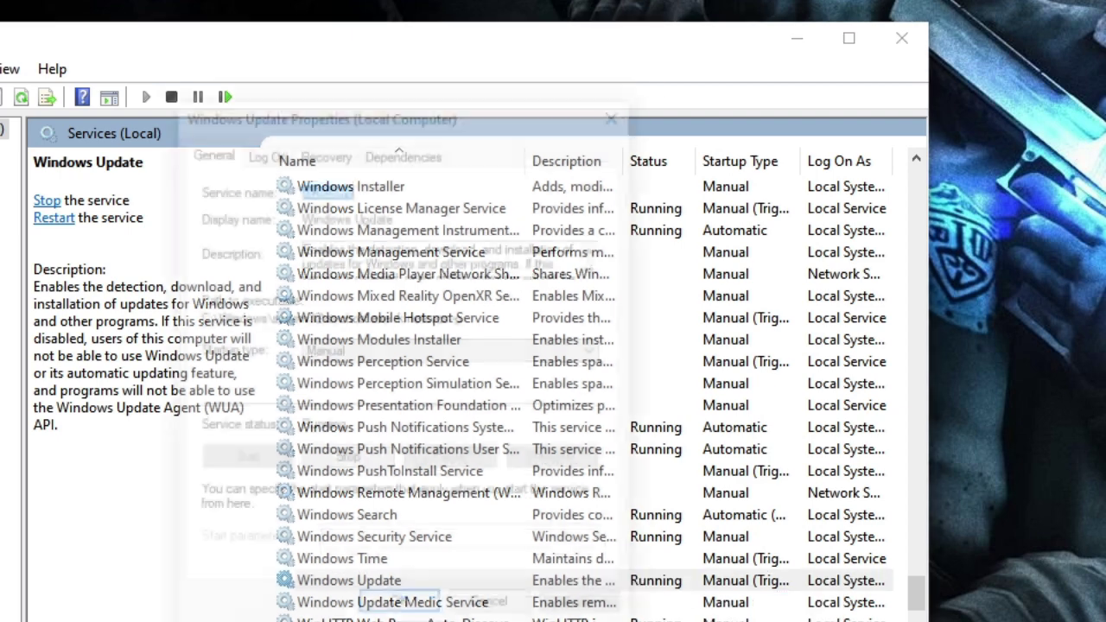
left_click(369, 352)
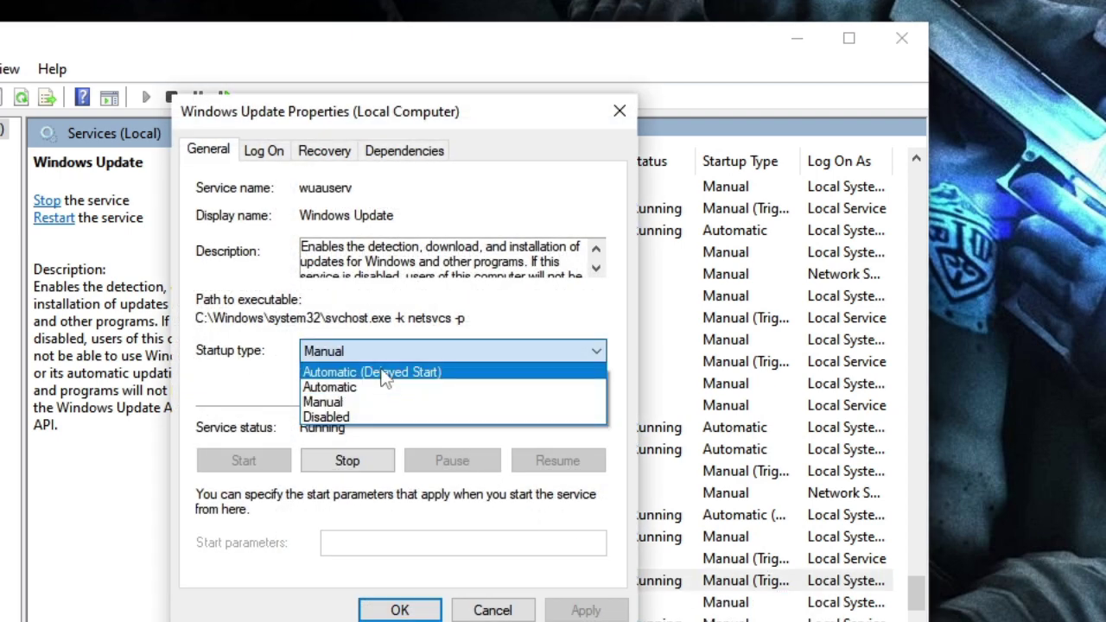
left_click(380, 417)
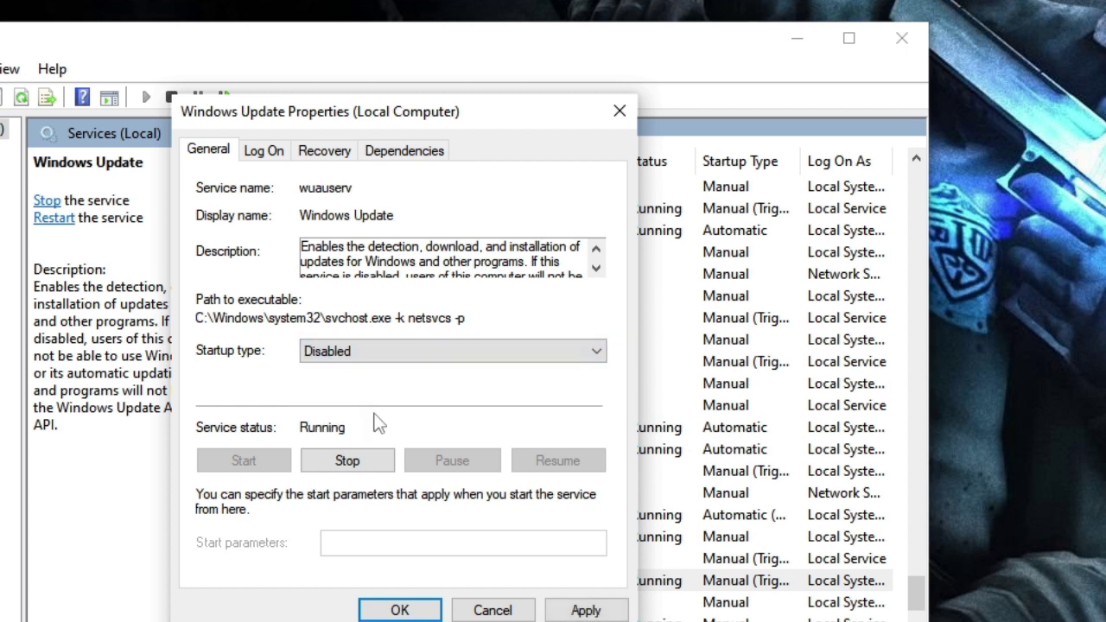
left_click(366, 469)
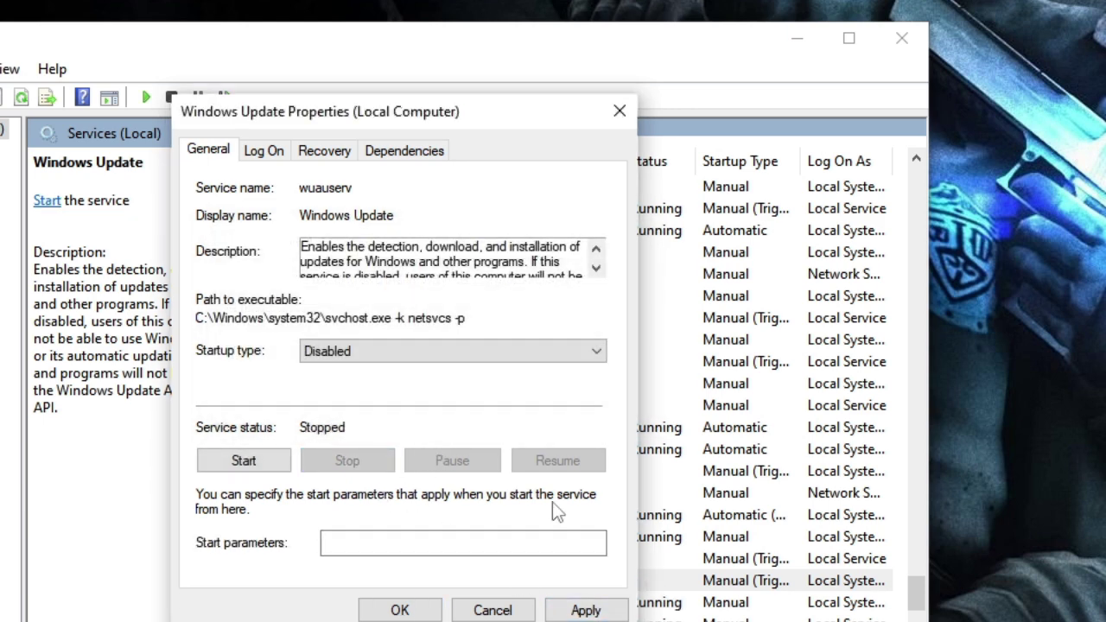
left_click(420, 607)
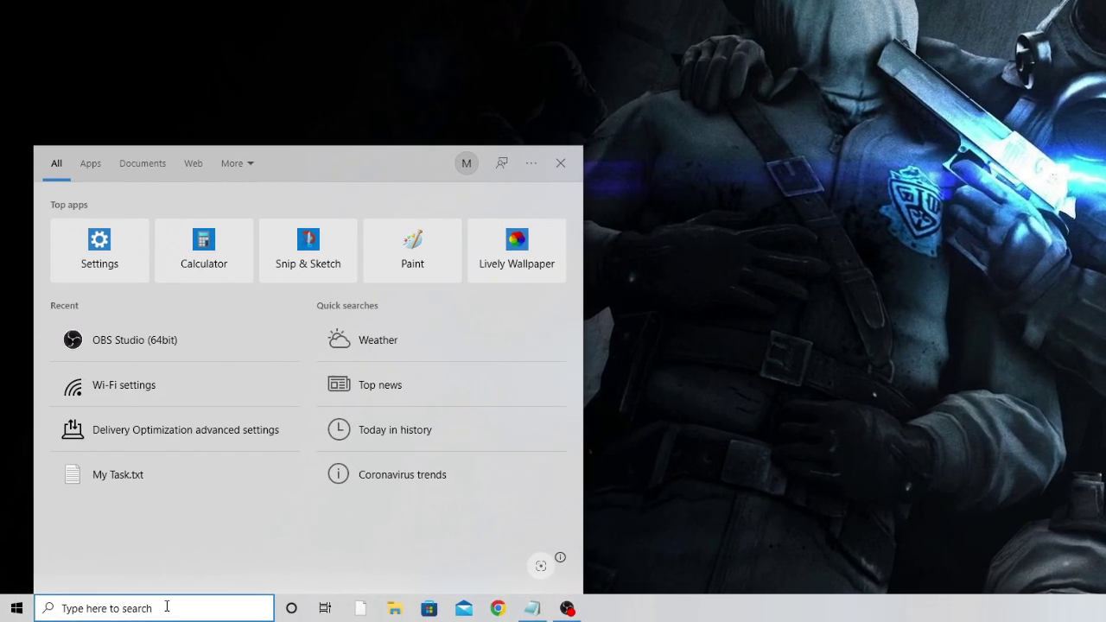
Step: Open Delivery Optimization advanced settings and choose percentage of measured bandwidth
type("delivery")
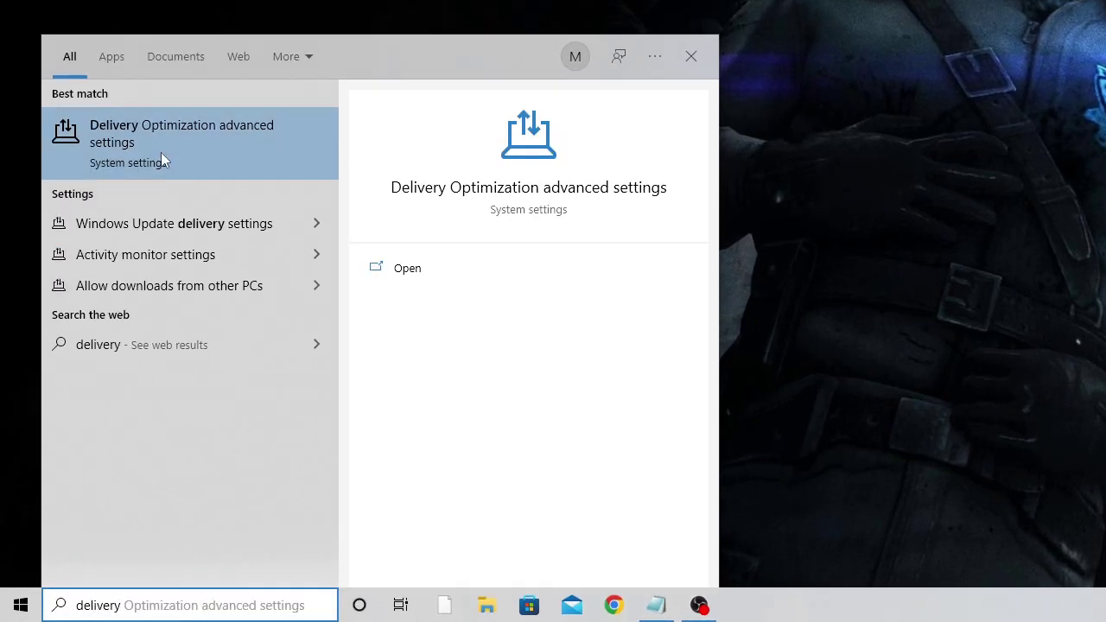
left_click(229, 136)
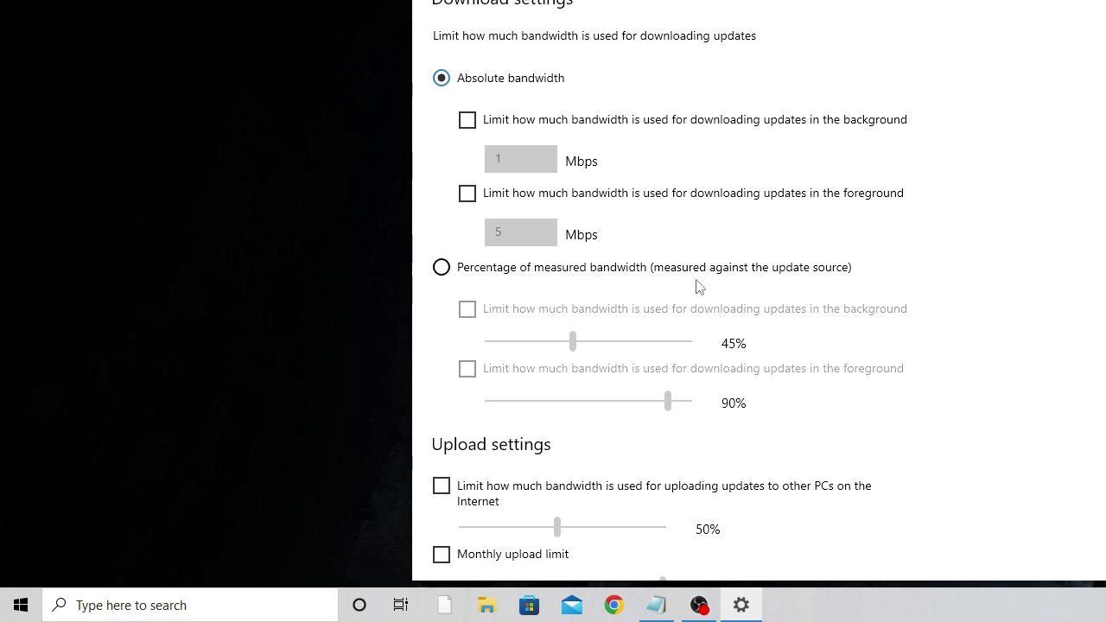
left_click(442, 270)
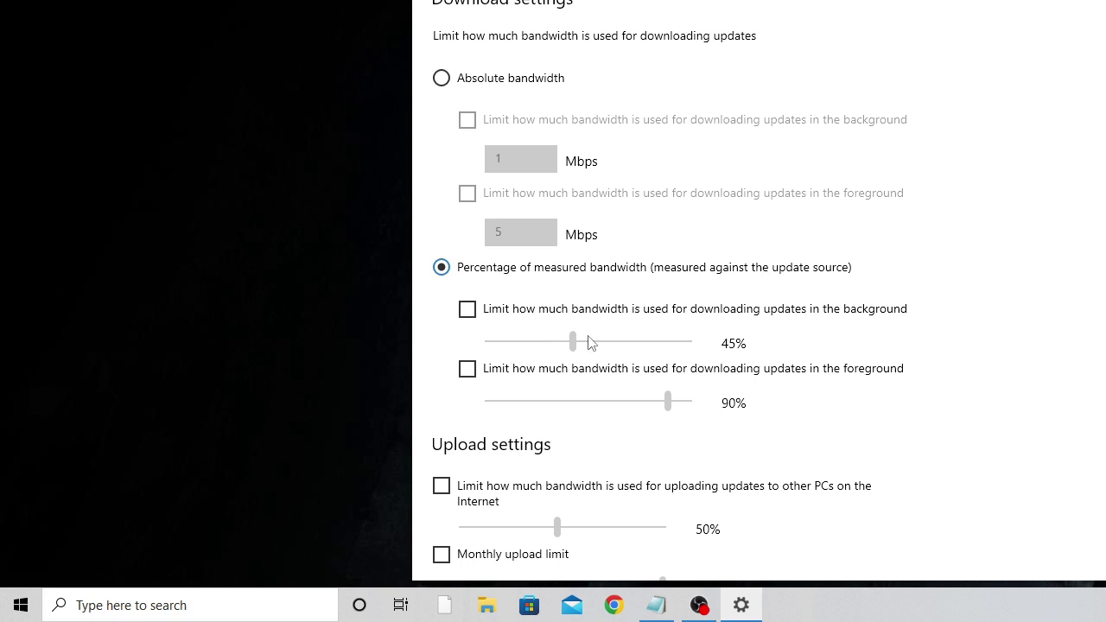
Step: Enable both download limits and set background and foreground bandwidth to 5%
left_click(466, 309)
left_click_drag(575, 346, 487, 344)
left_click(471, 371)
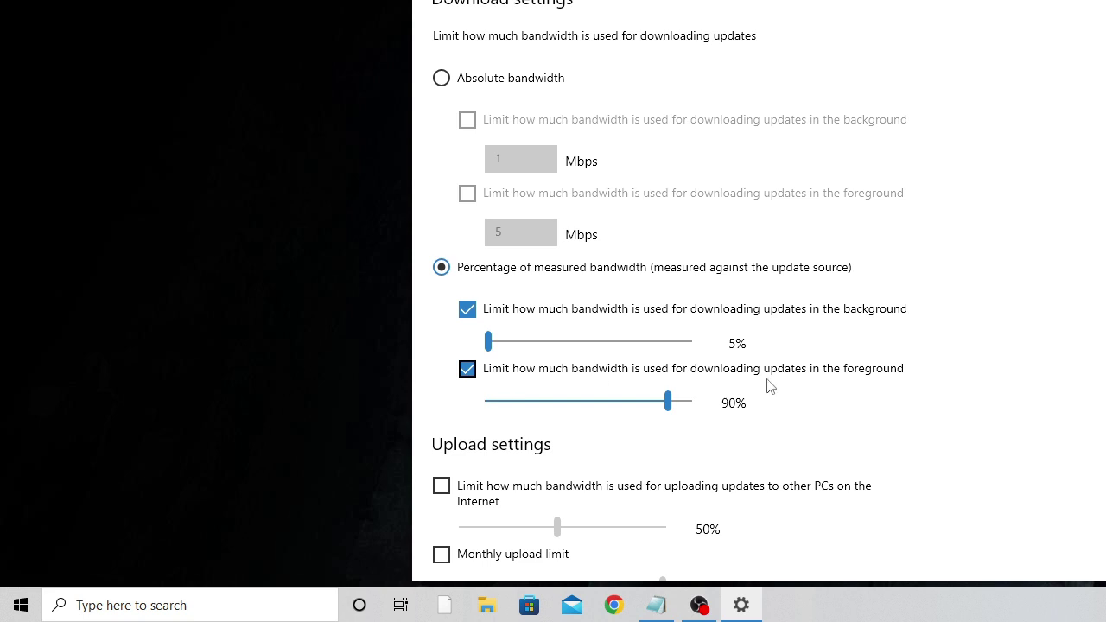
left_click_drag(667, 404, 489, 422)
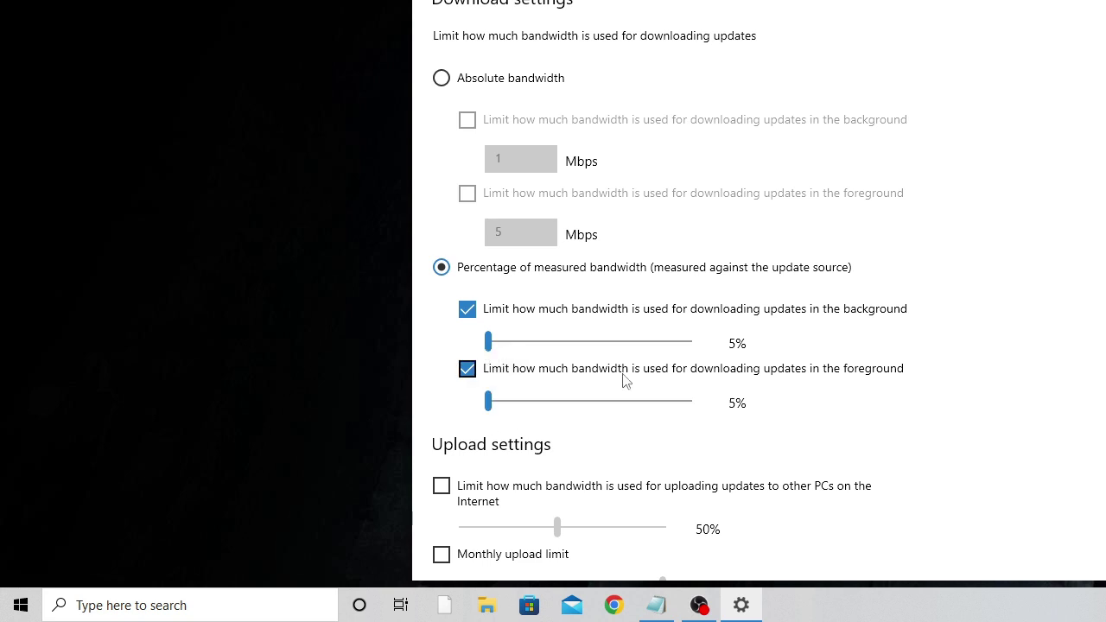
scroll(911, 389, "down", 3)
scroll(980, 390, "up", 3)
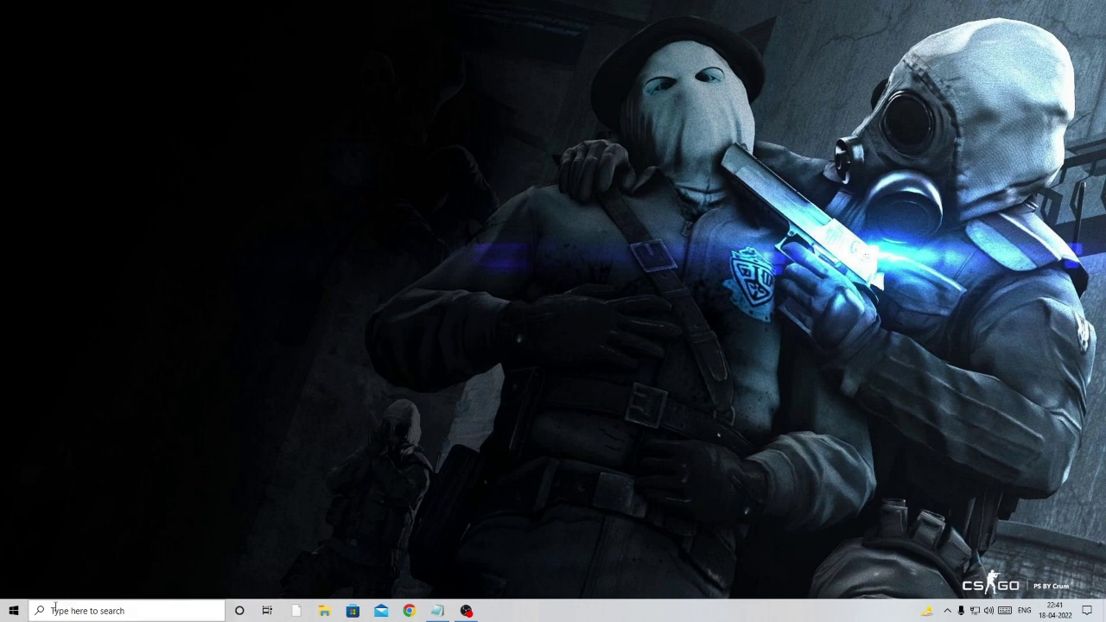
Step: Switch off Set as metered connection for the 5 GHz Wi-Fi network and close Settings
right_click(15, 616)
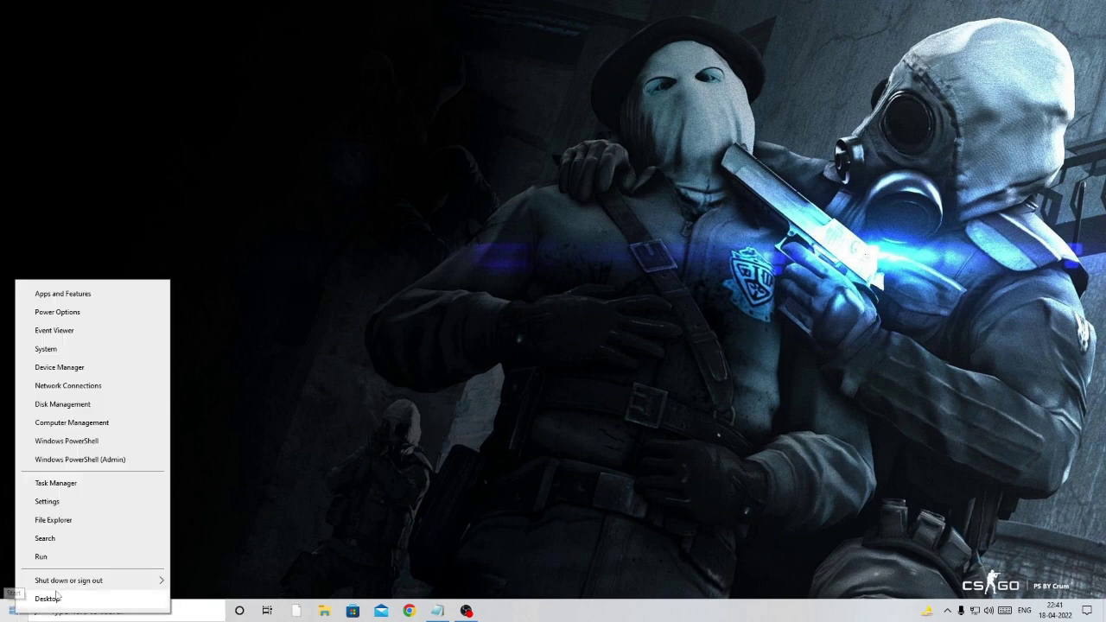
left_click(57, 502)
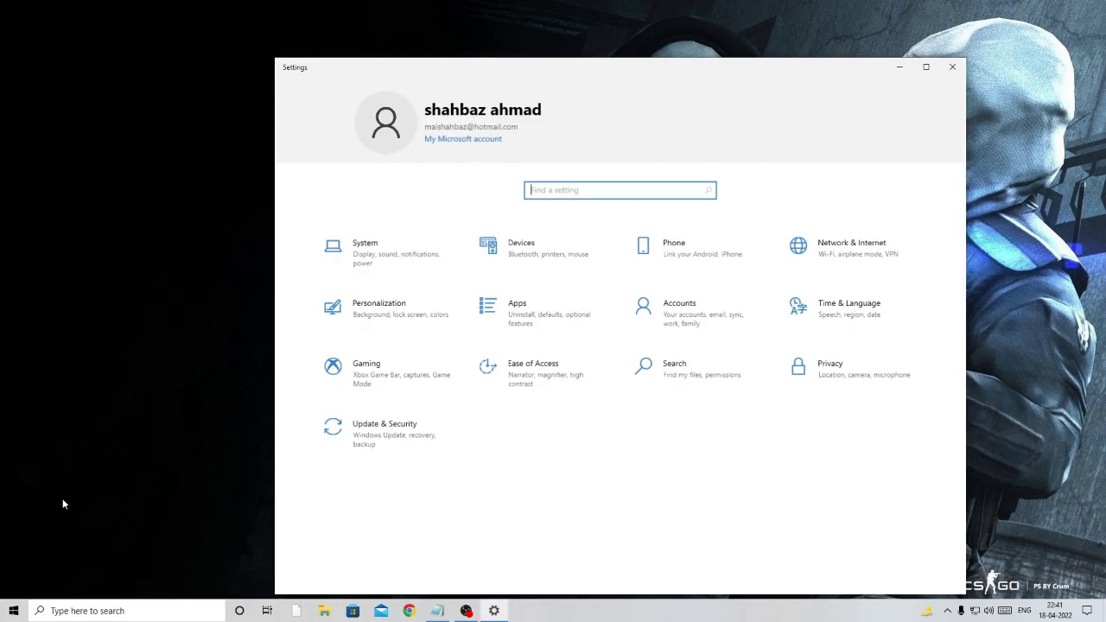
left_click(821, 260)
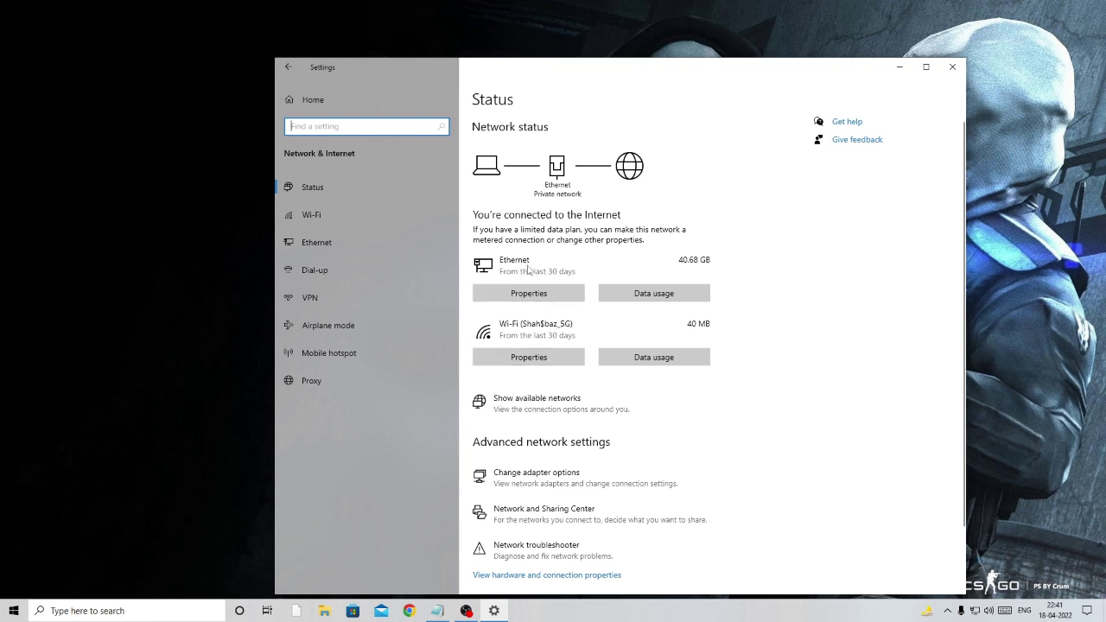
left_click(544, 361)
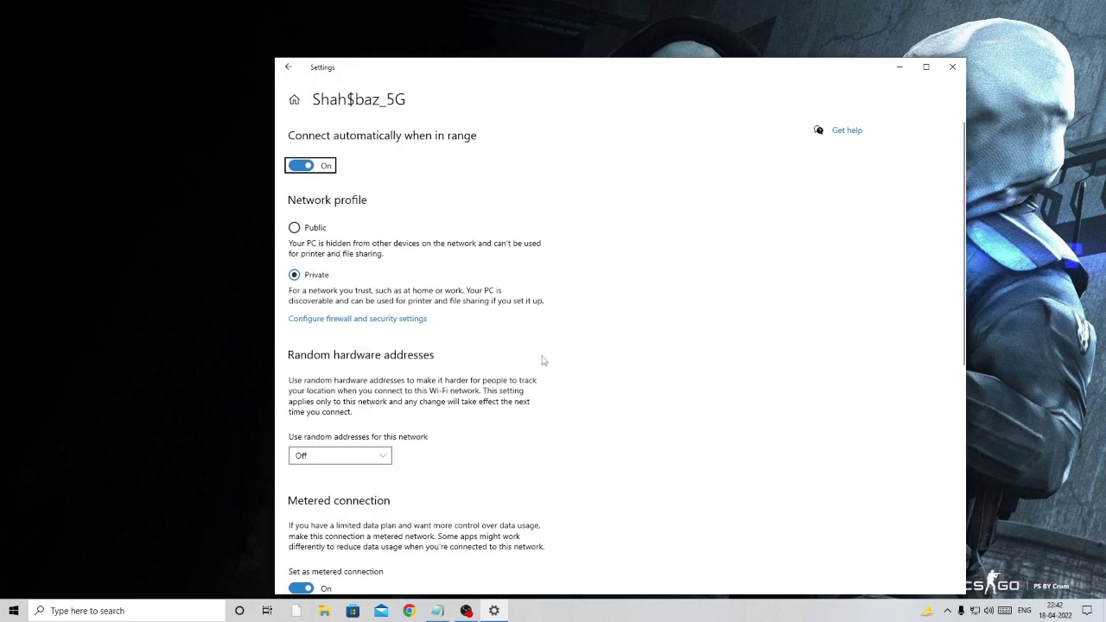
scroll(471, 332, "down", 5)
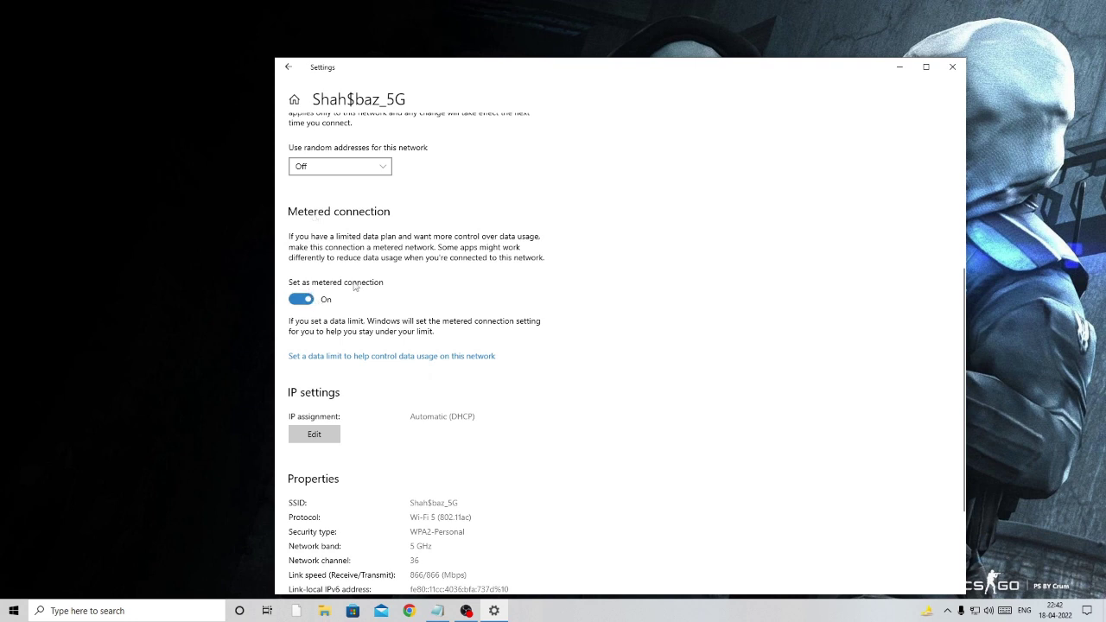
left_click(311, 300)
scroll(794, 243, "down", 3)
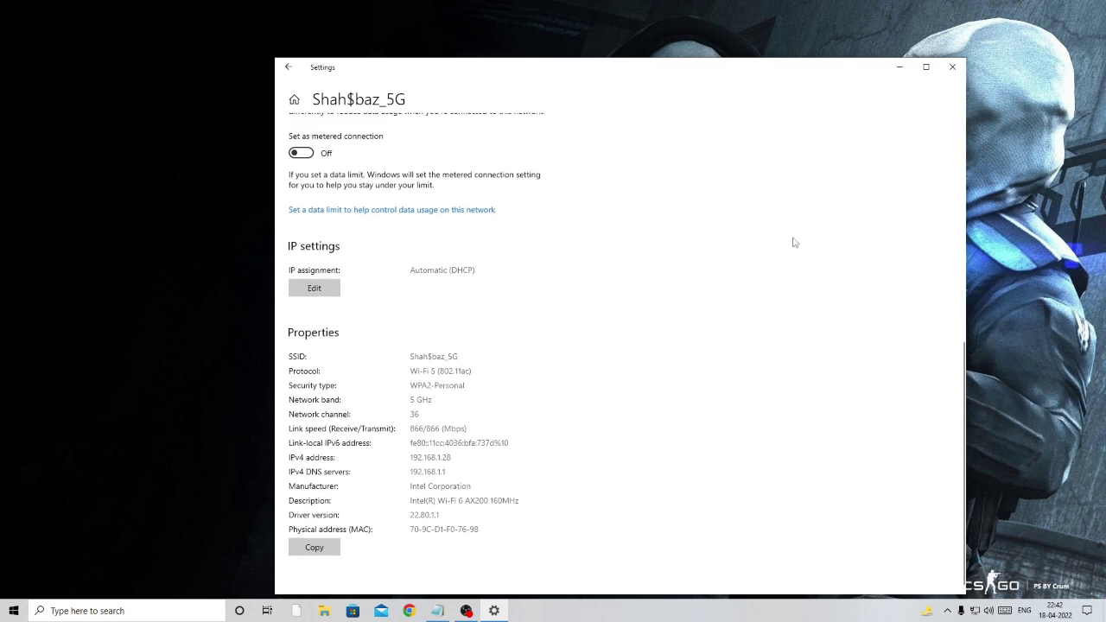
left_click(953, 69)
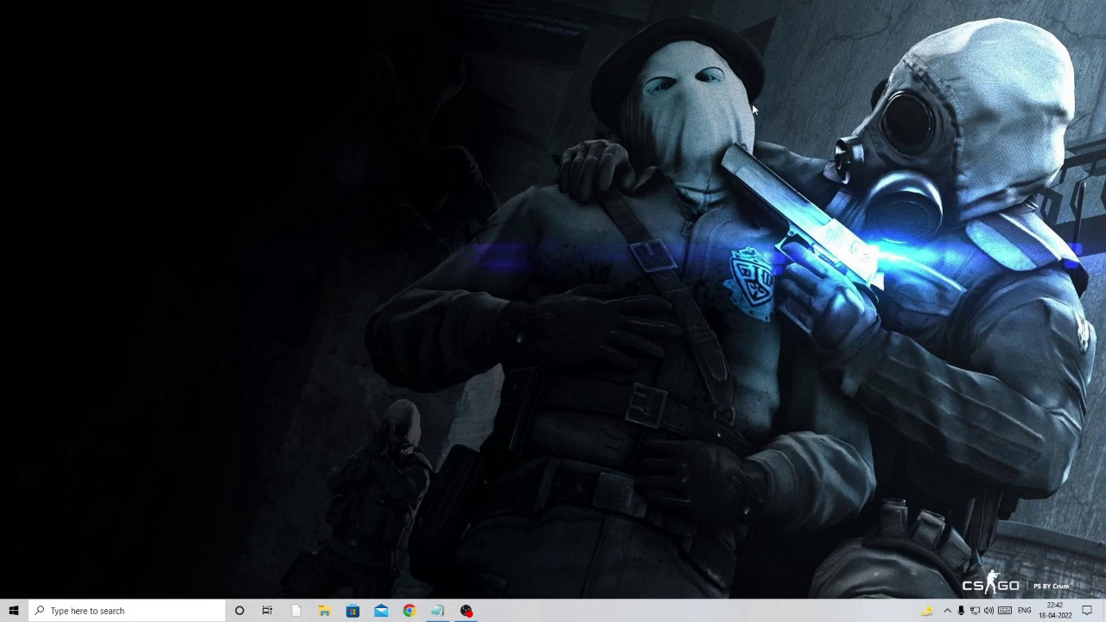
Step: Open Network Connections by running ncpa.cpl
key("super+r")
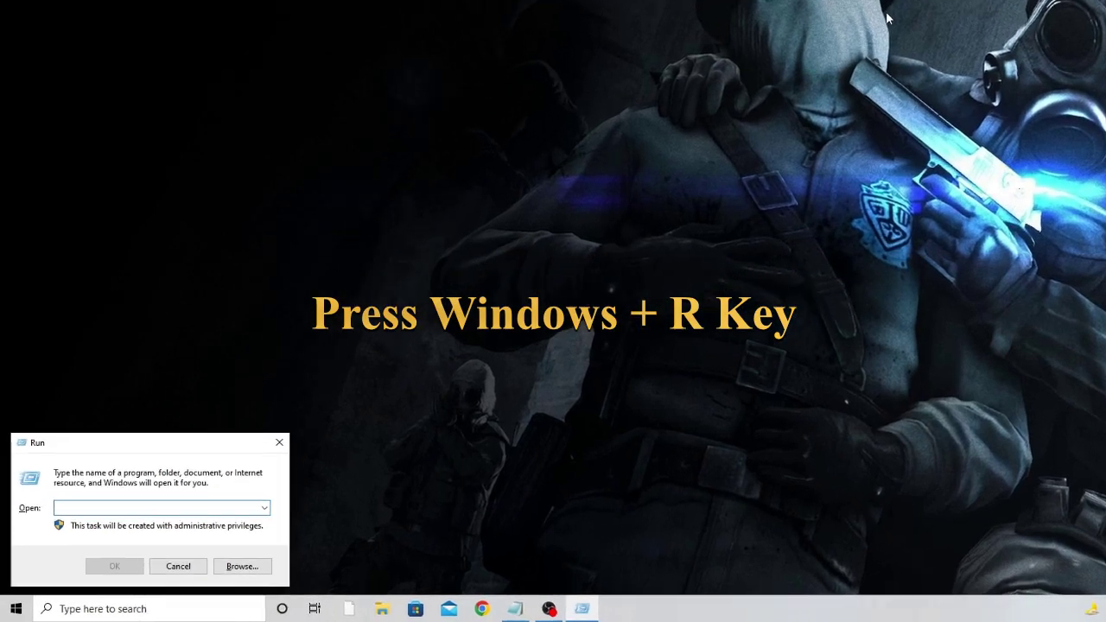
type("ncpa.cpl")
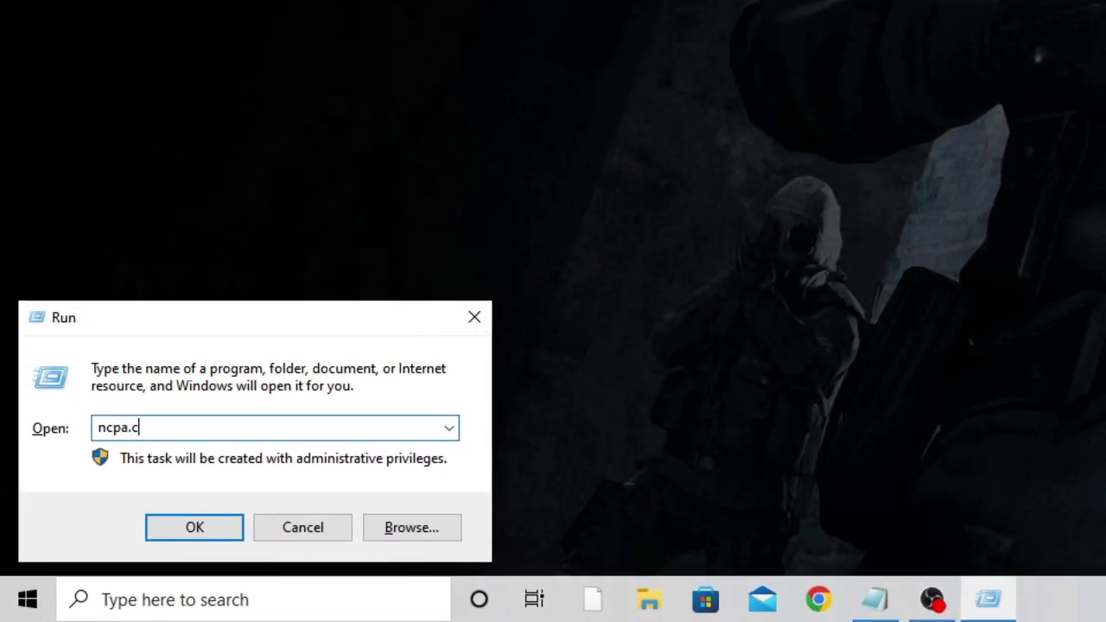
key("Return")
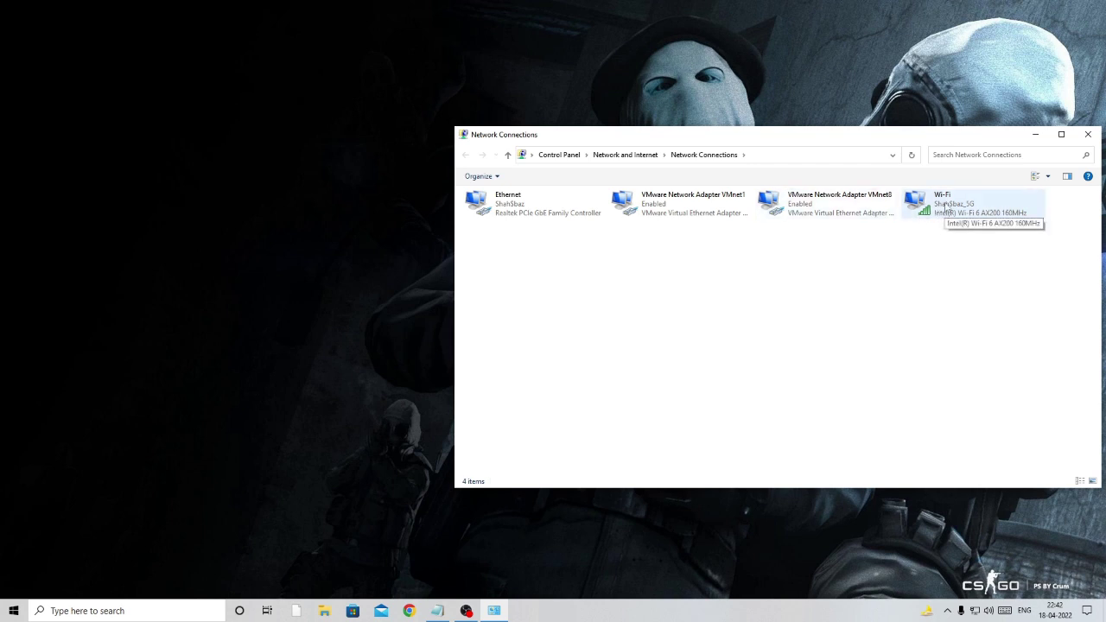
Step: Open the Wi-Fi adapter's properties and select Internet Protocol Version 4 (TCP/IPv4)
left_click(531, 216)
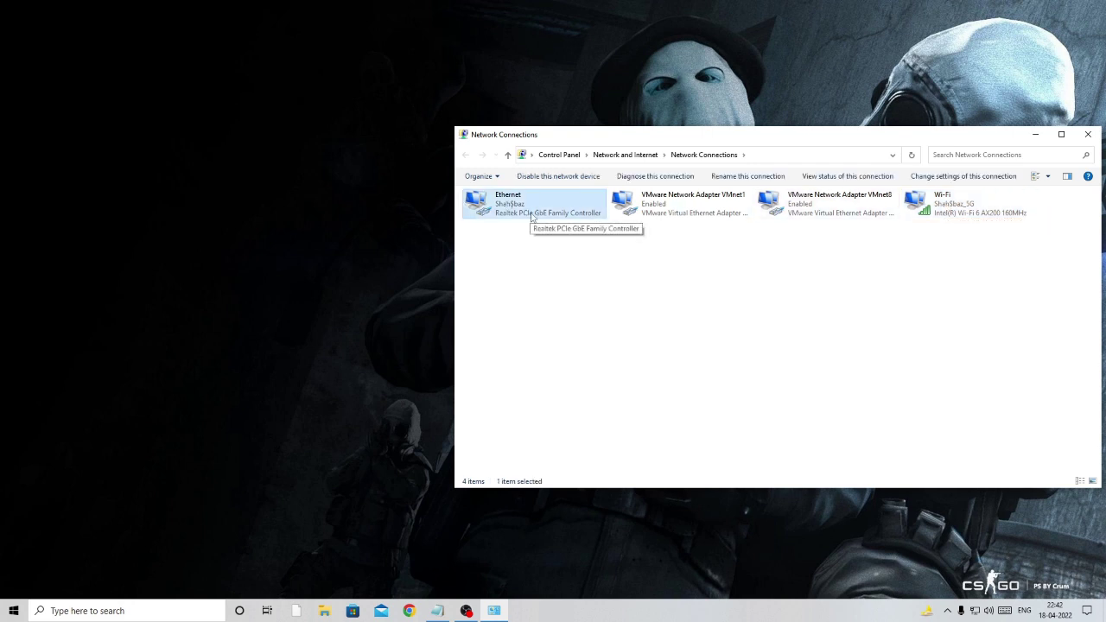
left_click(966, 246)
left_click(957, 204)
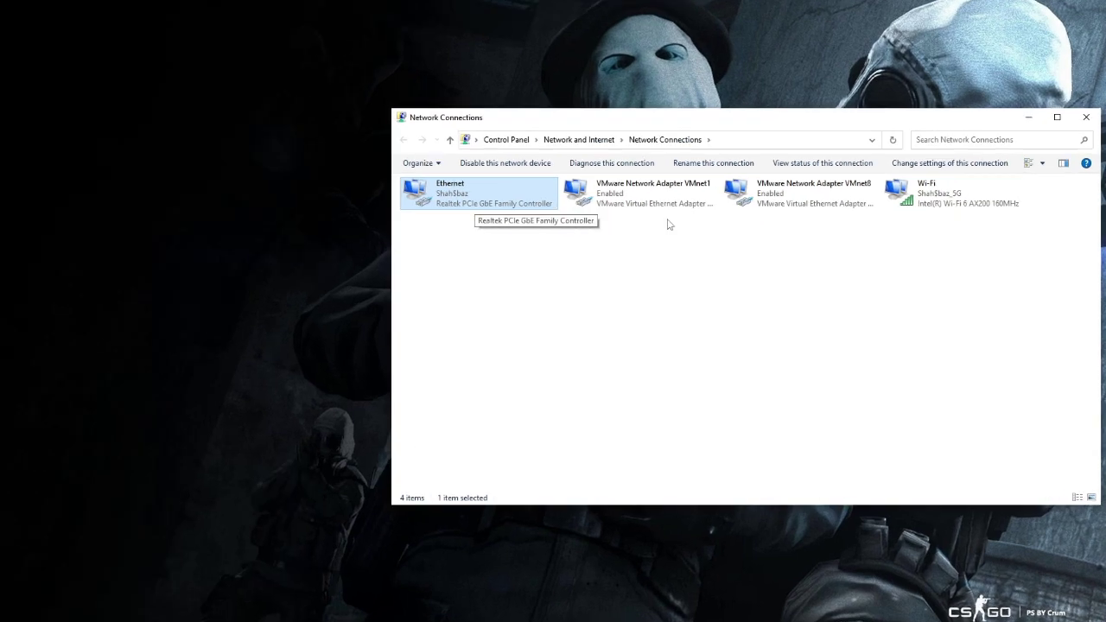
right_click(811, 98)
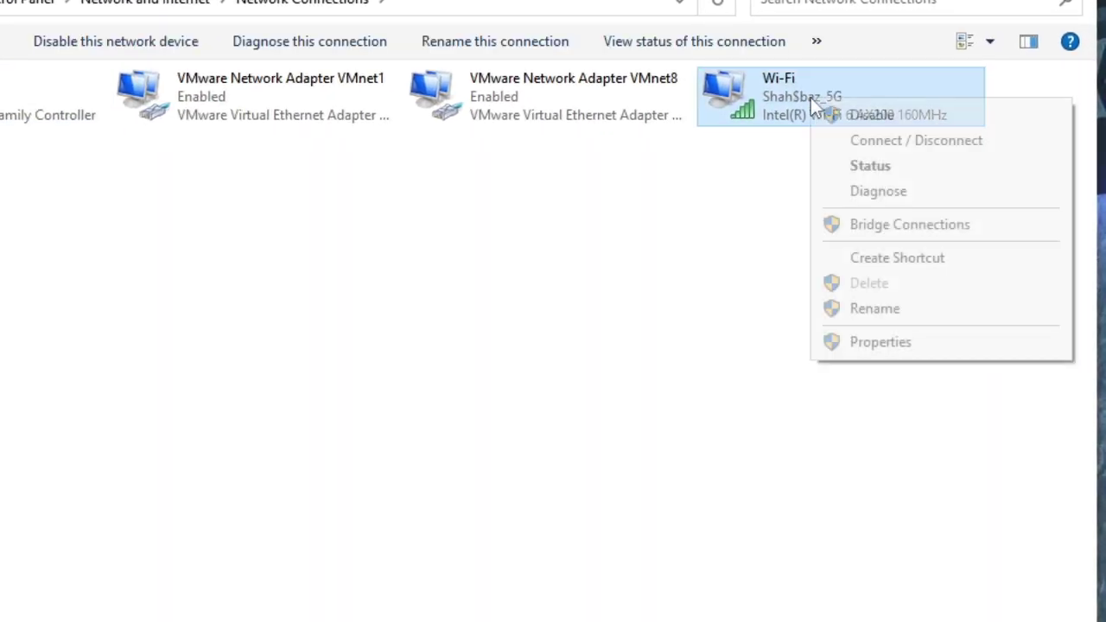
left_click(882, 343)
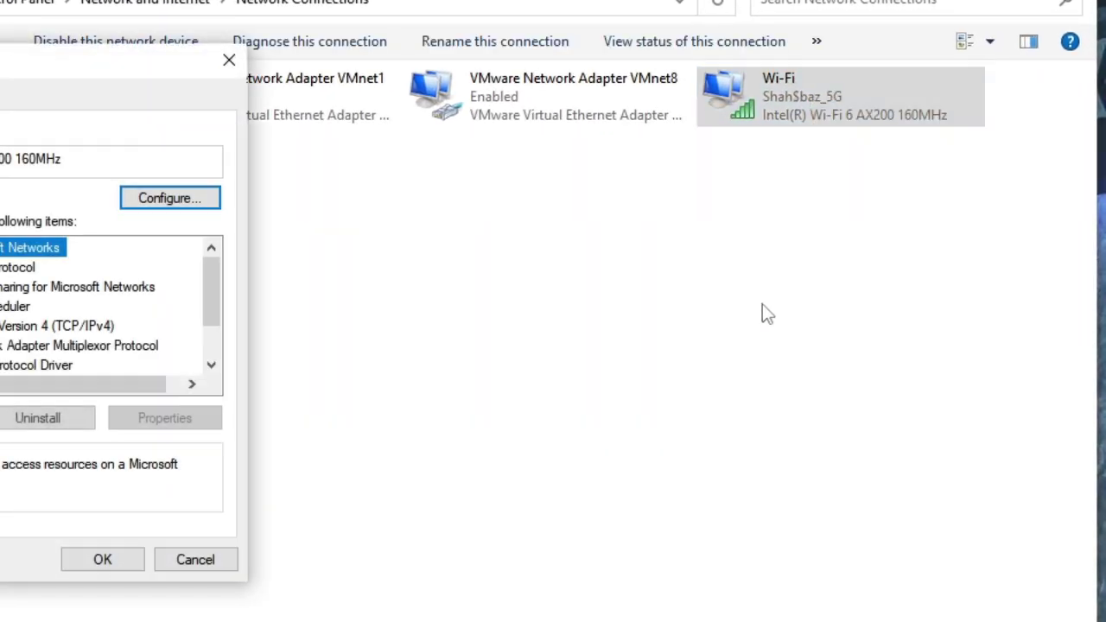
left_click_drag(97, 78, 408, 44)
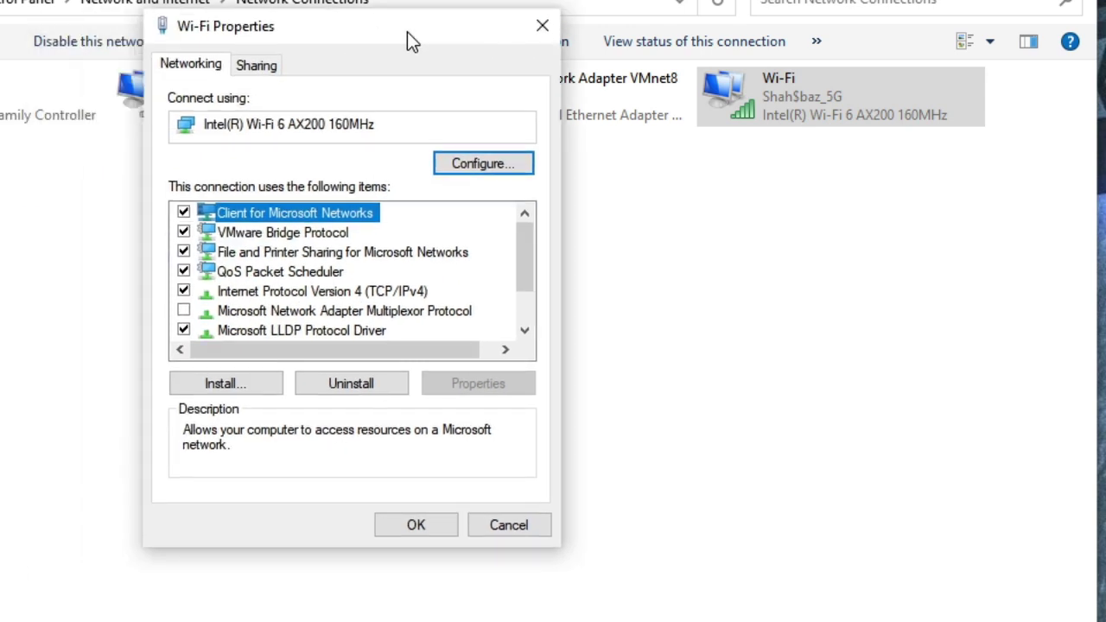
left_click(258, 294)
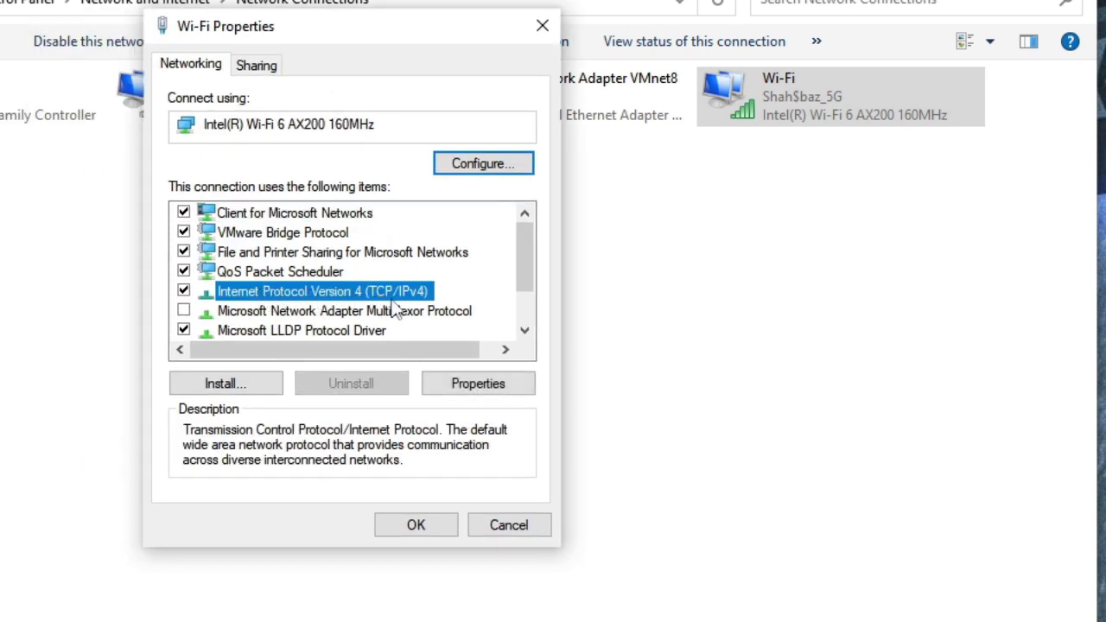
Step: Set the Wi-Fi IPv4 DNS servers to 8.8.8.8 and 8.8.4.4, then close the properties
left_click(477, 386)
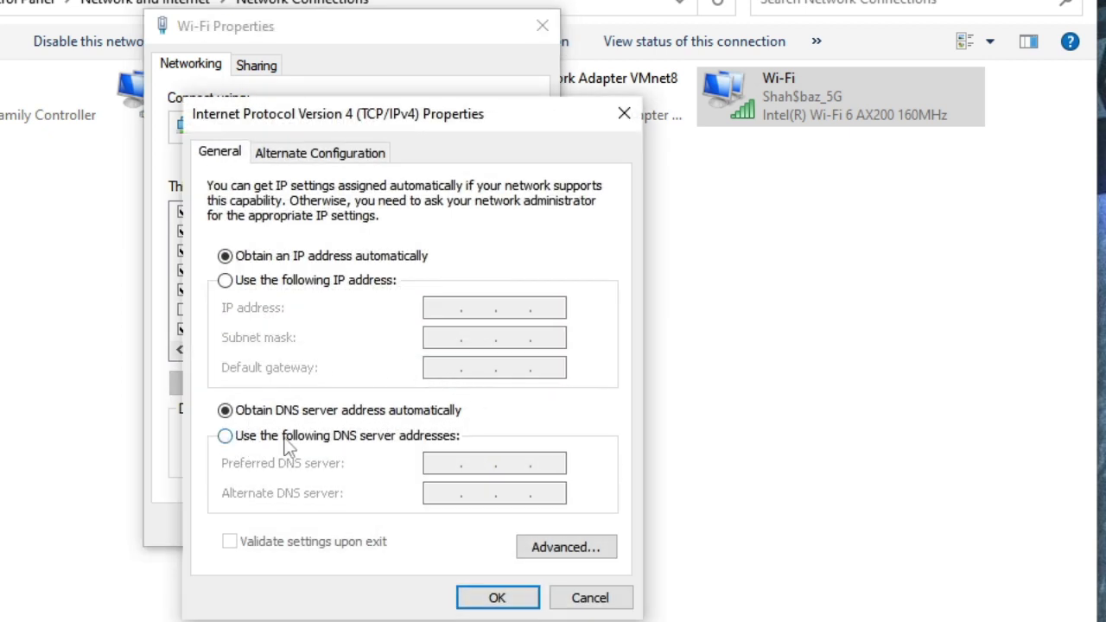
left_click(227, 435)
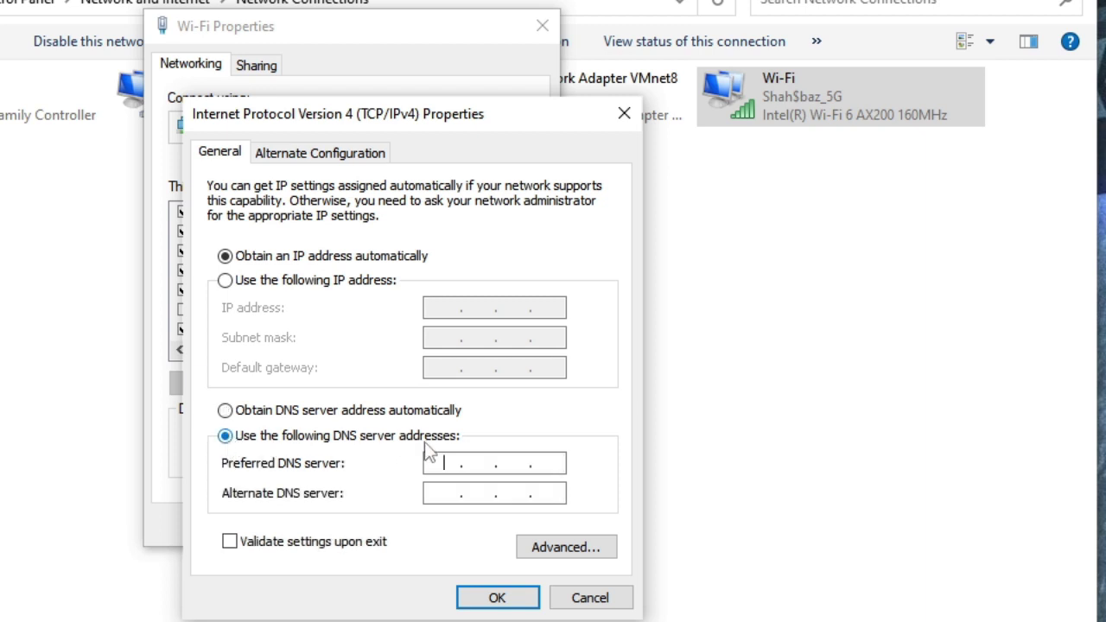
type("8.8.8.8")
left_click(451, 494)
type("8.8.4.4")
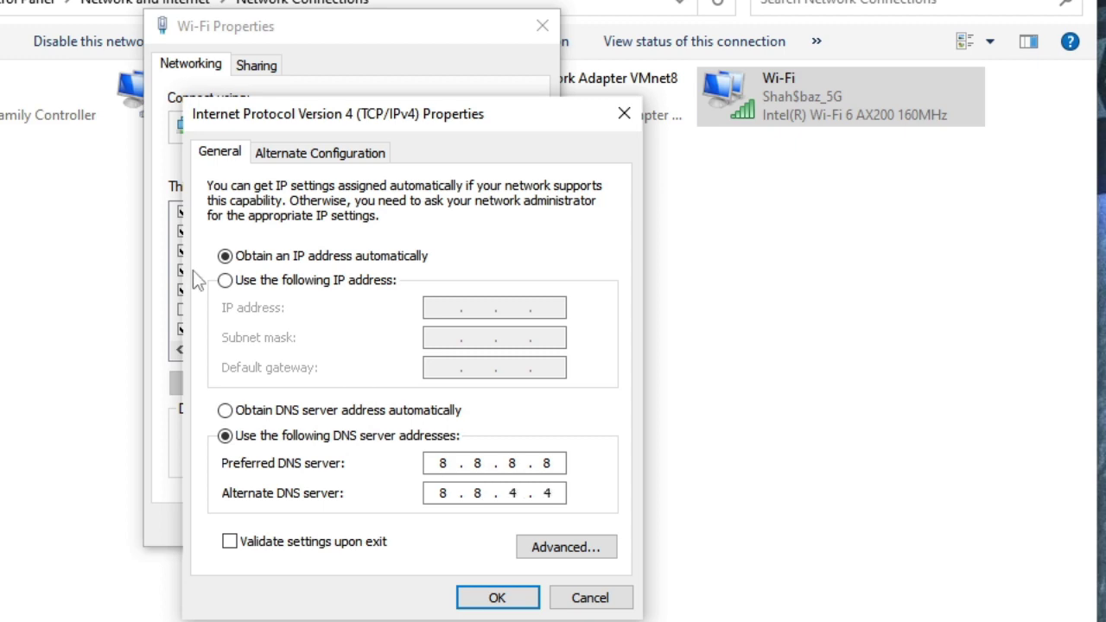
left_click(506, 600)
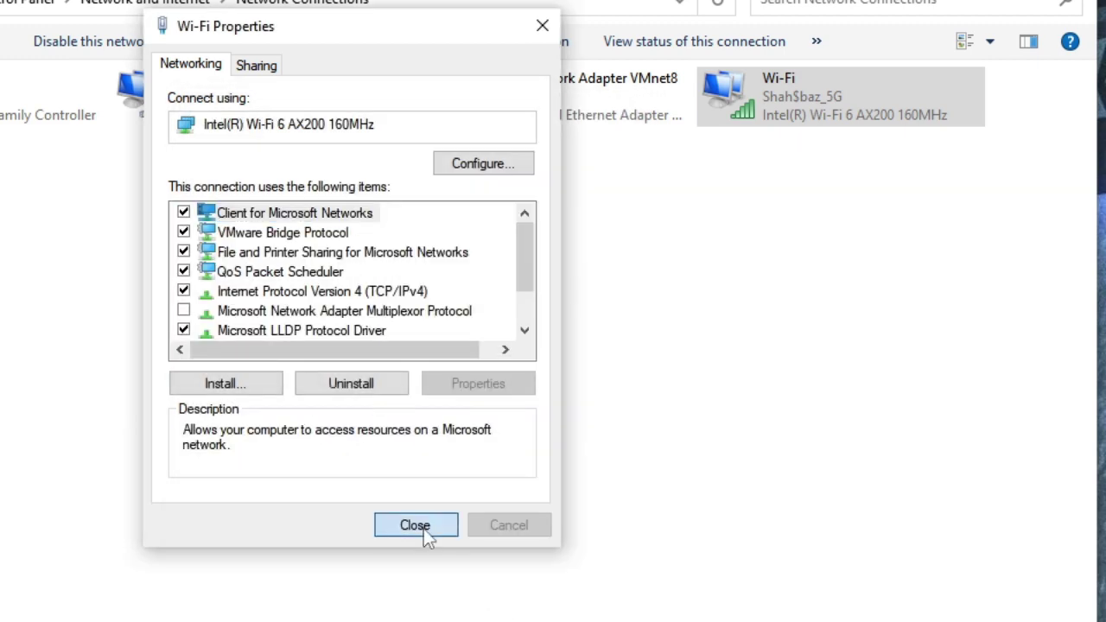
left_click(424, 530)
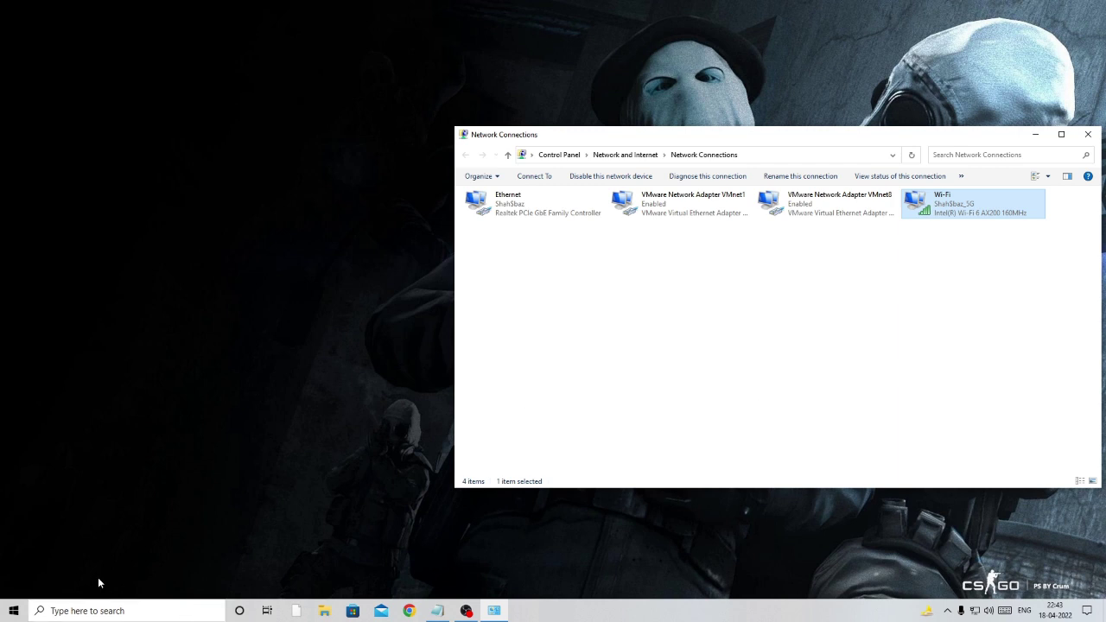
Step: Bring up the Win+X power-user menu from the Start button
right_click(14, 611)
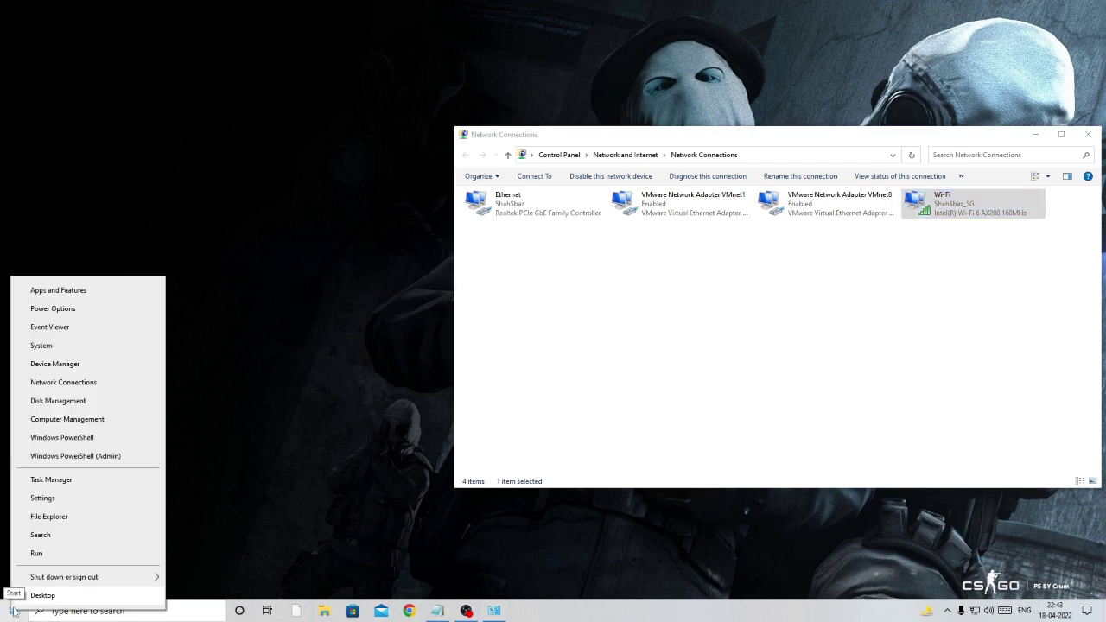
Step: Go to Settings > Privacy > Background apps
left_click(63, 502)
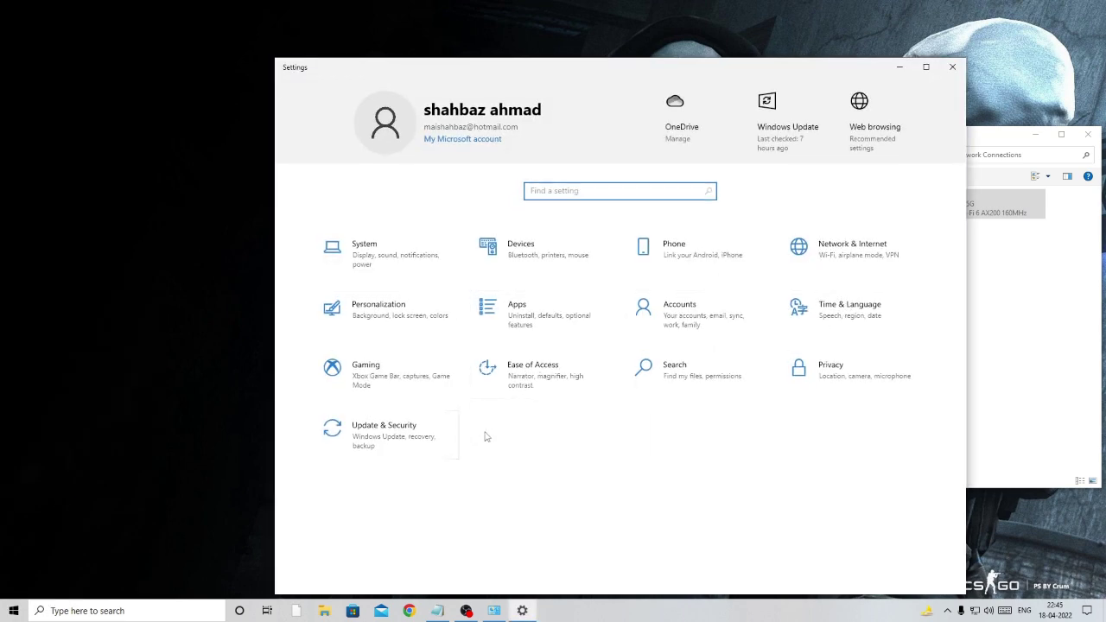
left_click(842, 376)
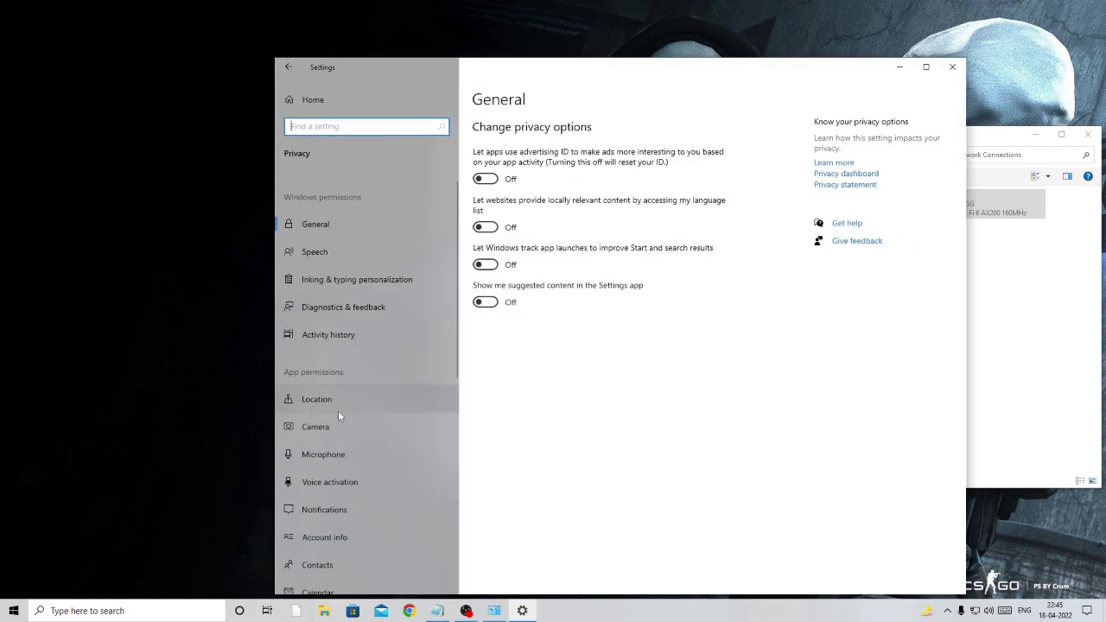
scroll(336, 417, "down", 5)
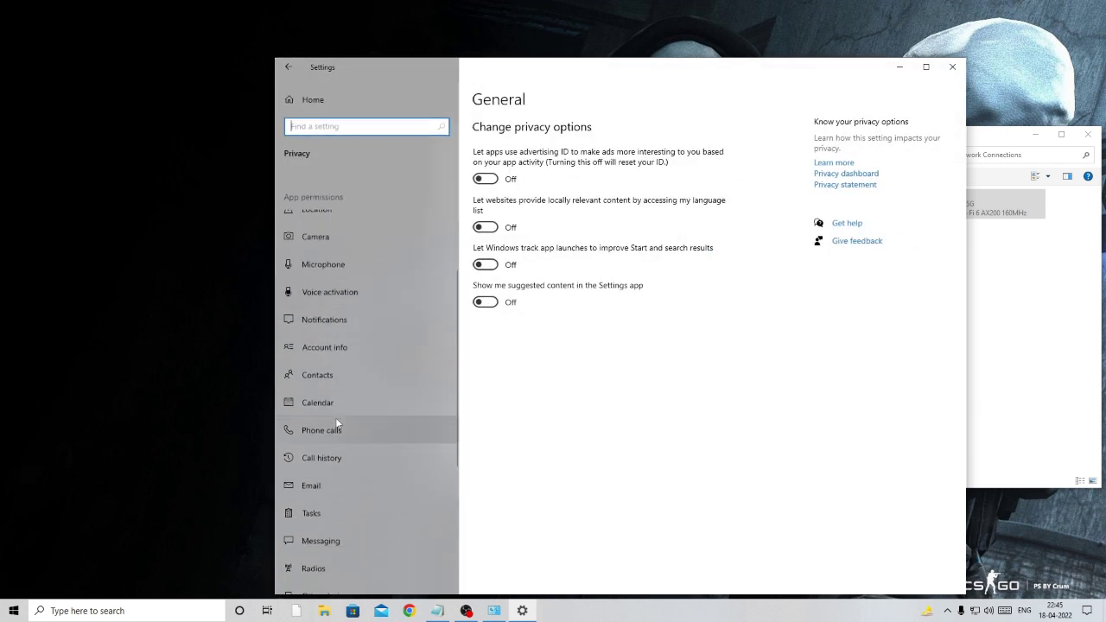
scroll(339, 417, "down", 5)
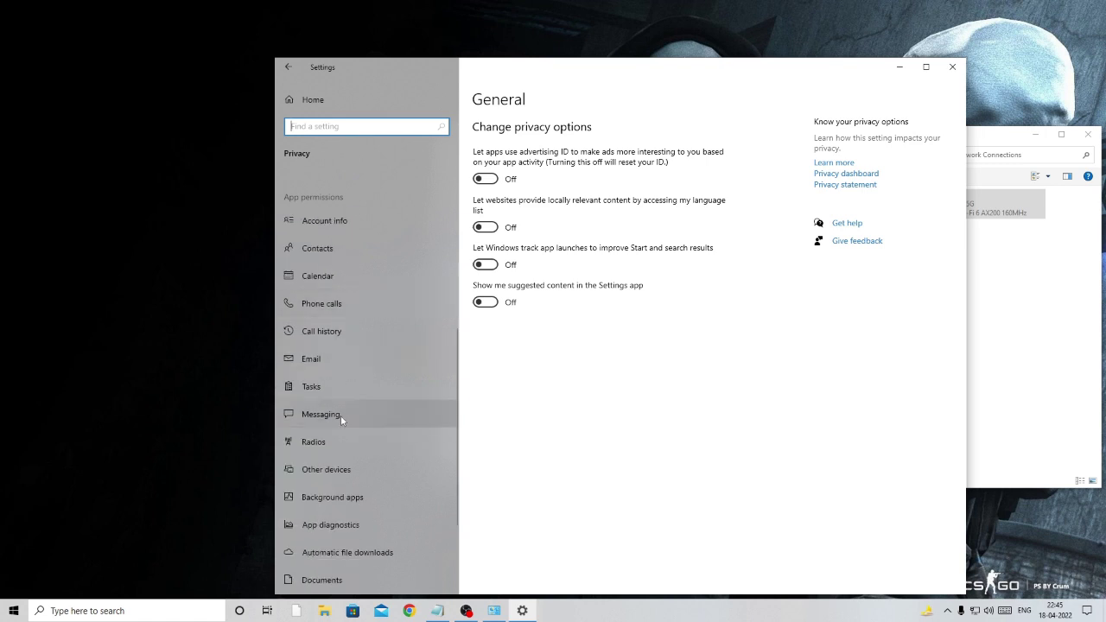
left_click(347, 434)
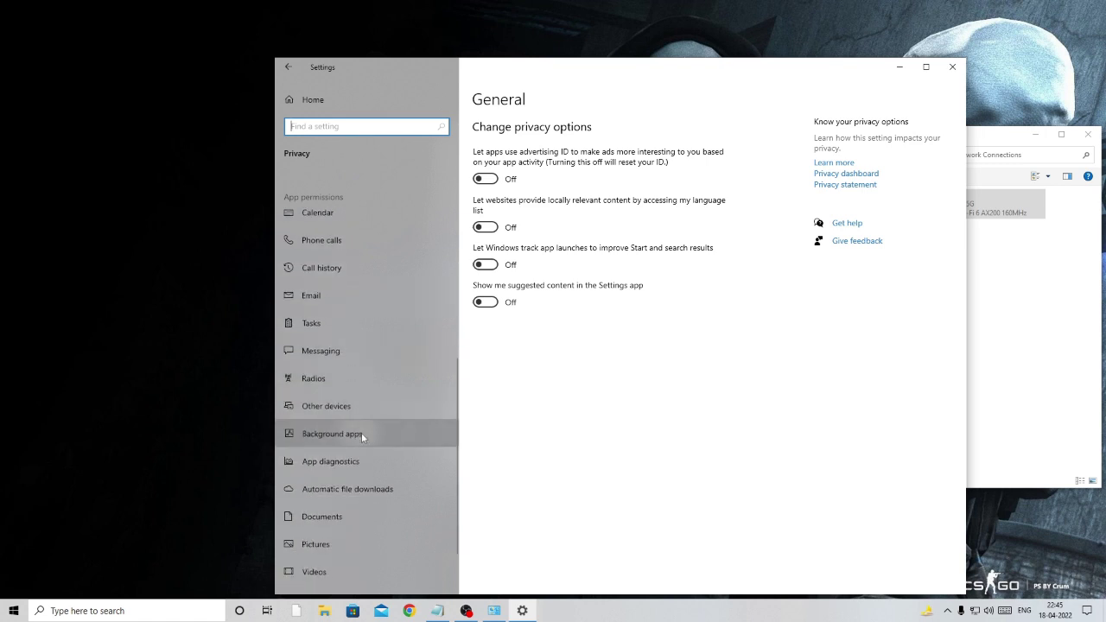
scroll(638, 357, "down", 3)
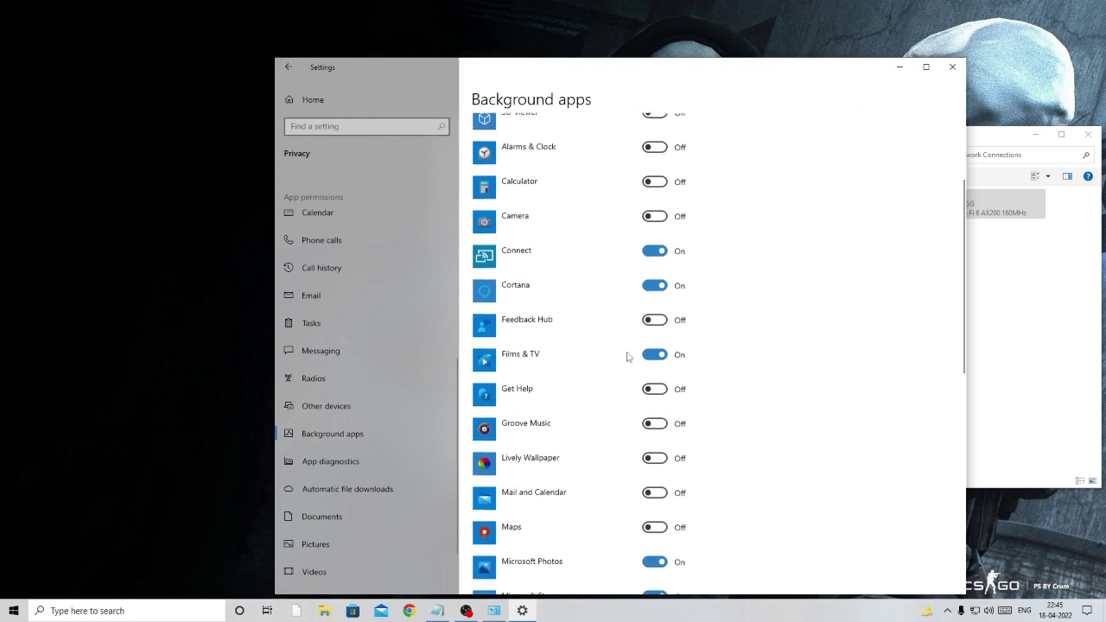
Step: Turn off background running for Xbox Game Bar and Tips, then close Settings
scroll(600, 290, "up", 3)
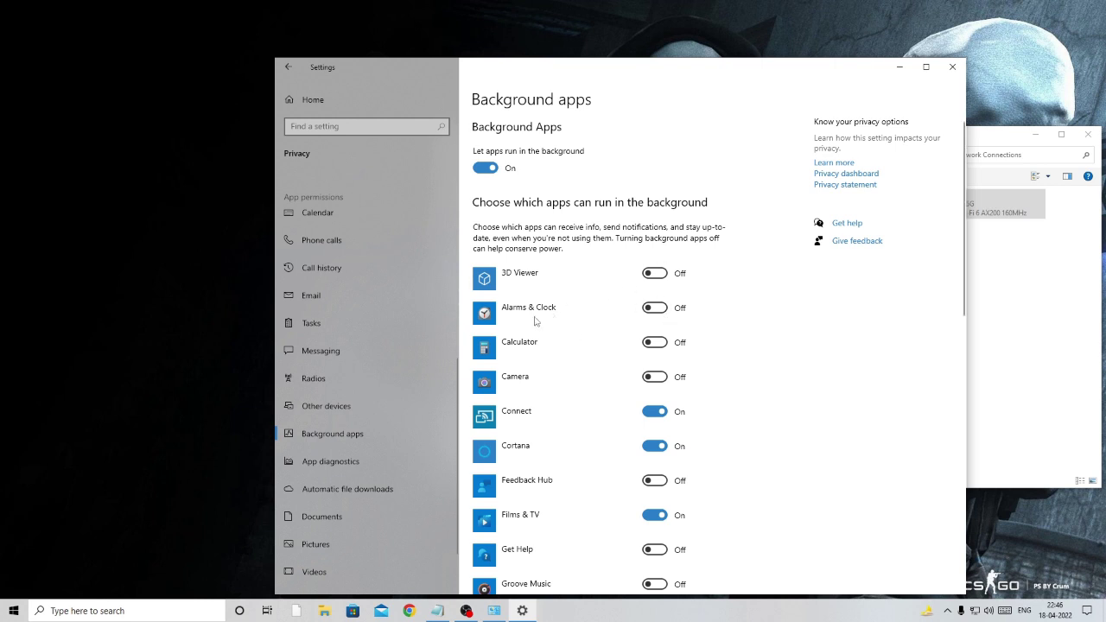
scroll(551, 326, "down", 2)
scroll(547, 306, "down", 8)
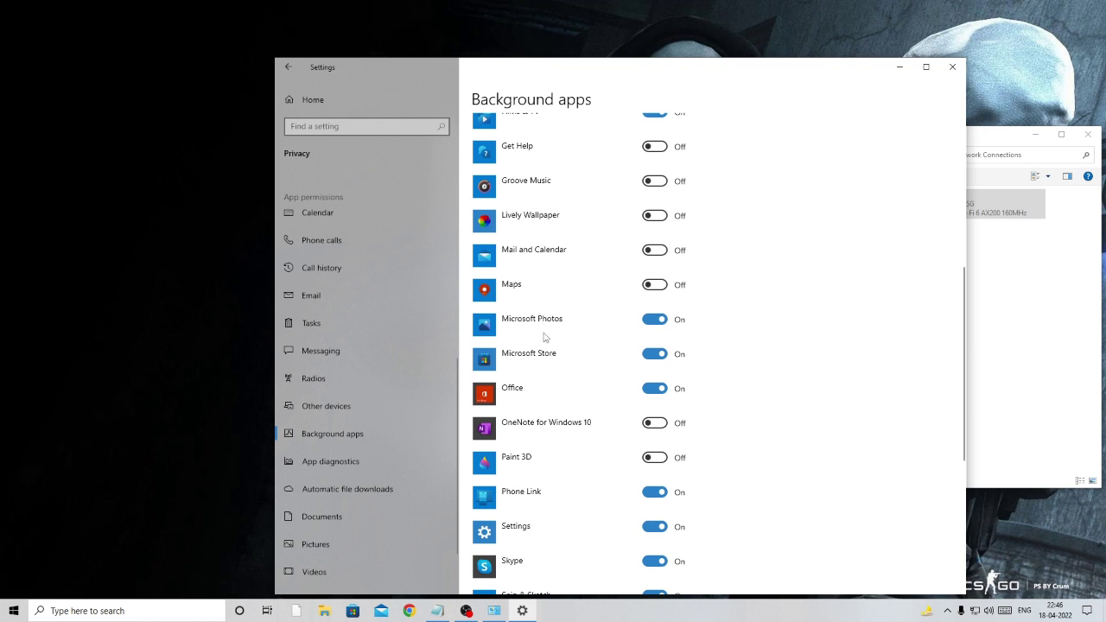
scroll(547, 337, "down", 2)
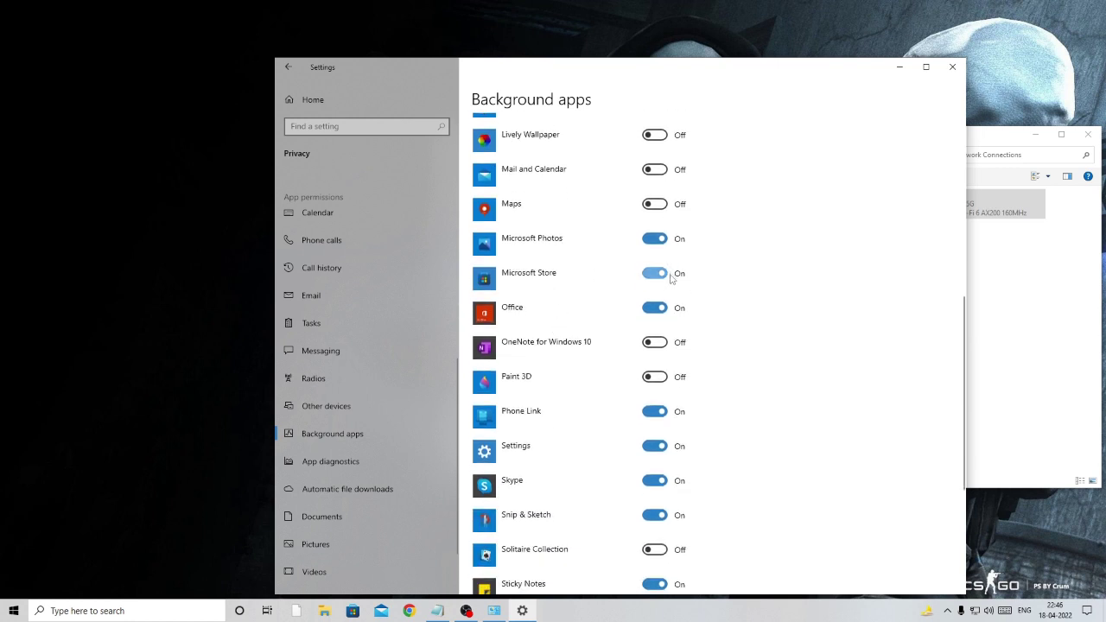
scroll(596, 291, "down", 2)
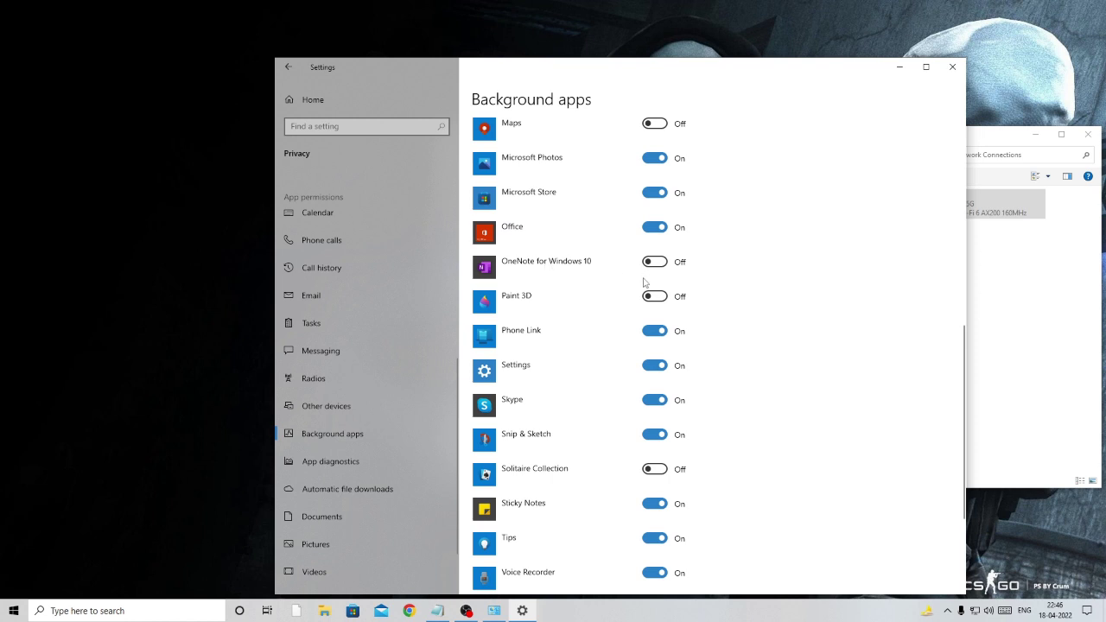
scroll(645, 285, "down", 2)
scroll(642, 288, "down", 1)
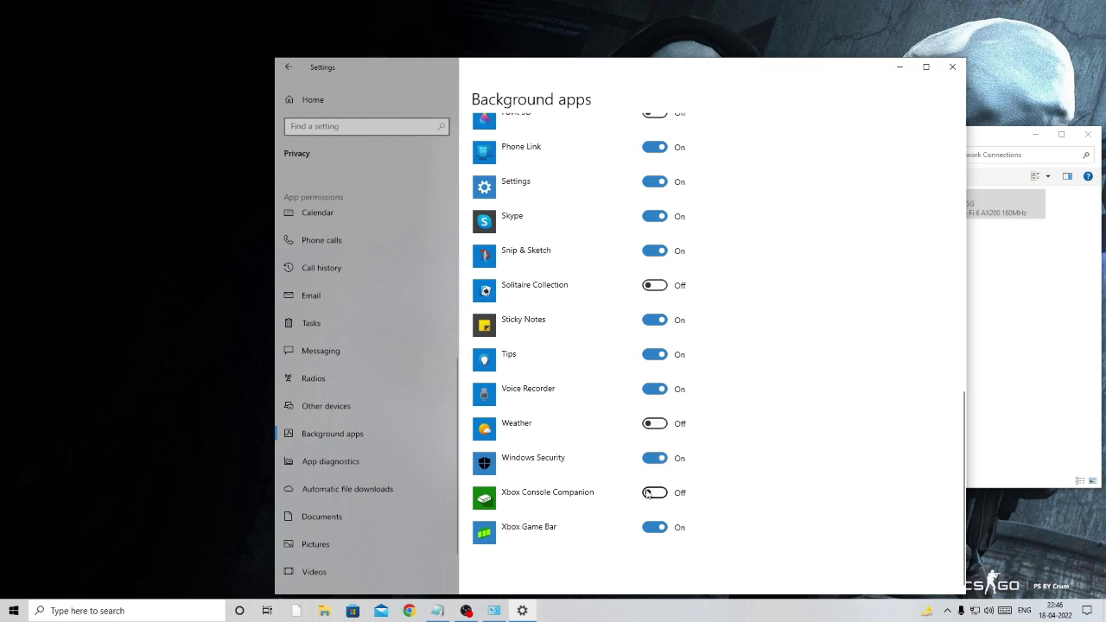
left_click(659, 531)
left_click(655, 361)
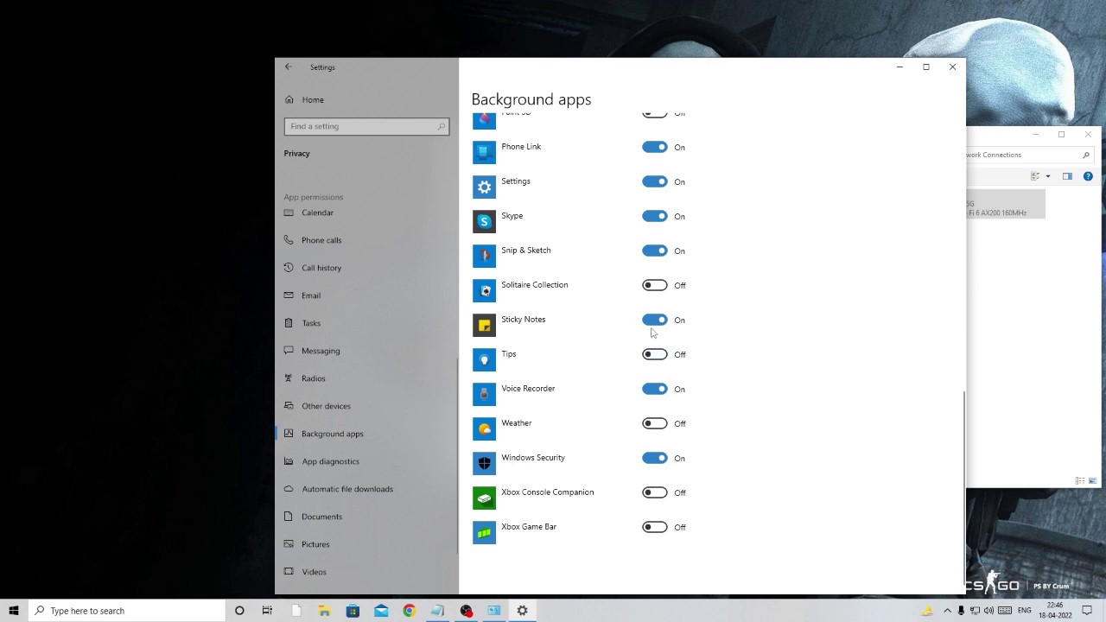
scroll(639, 335, "up", 2)
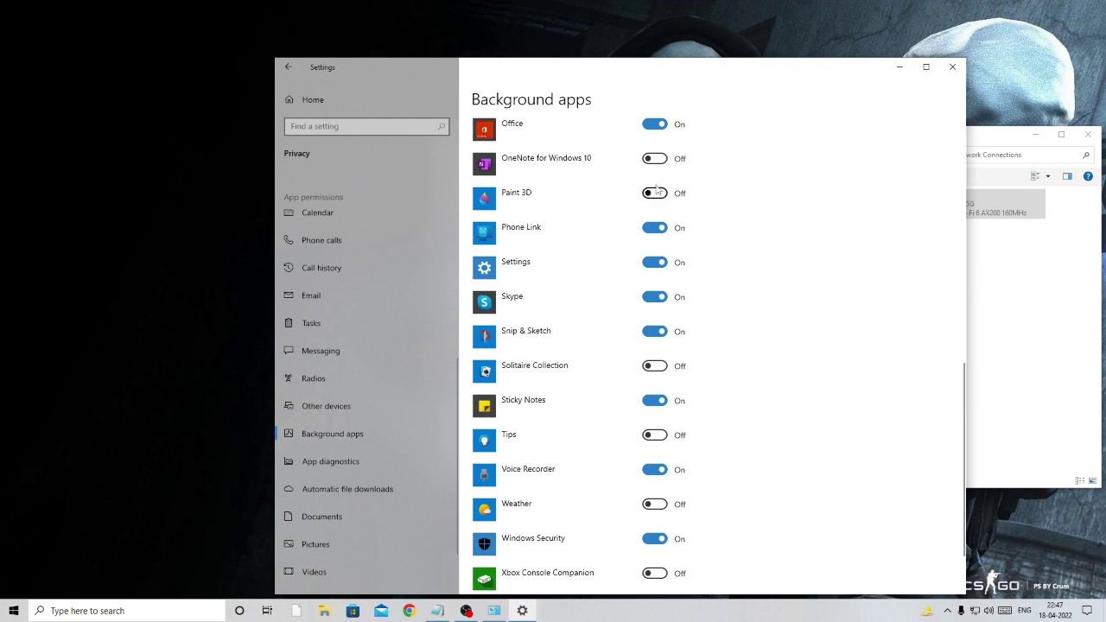
scroll(657, 190, "up", 2)
scroll(632, 326, "up", 3)
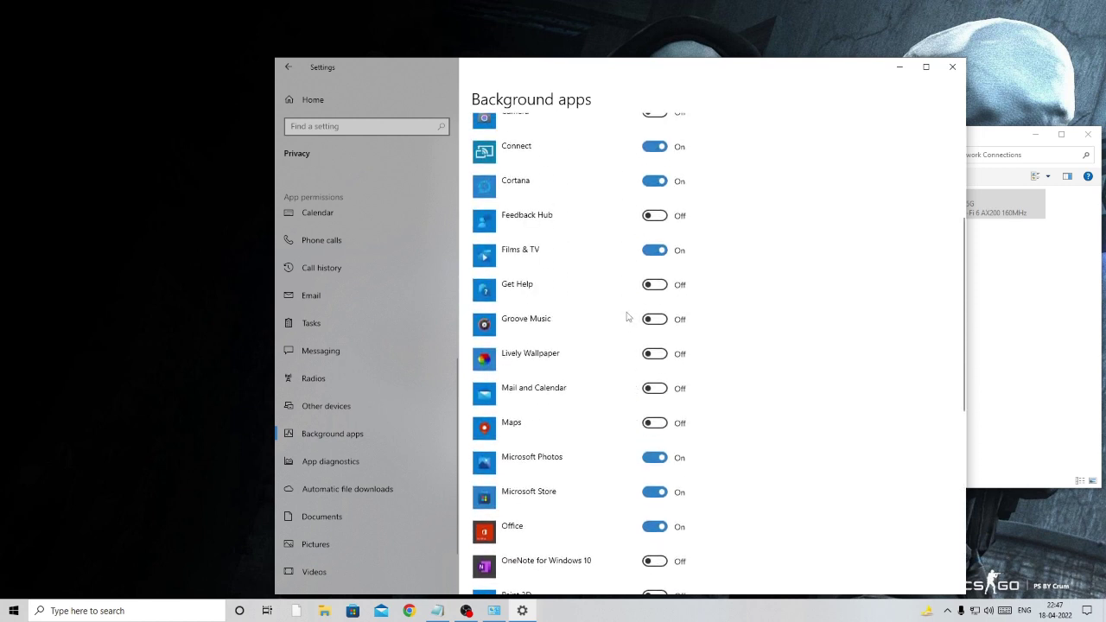
left_click(953, 69)
left_click(1087, 137)
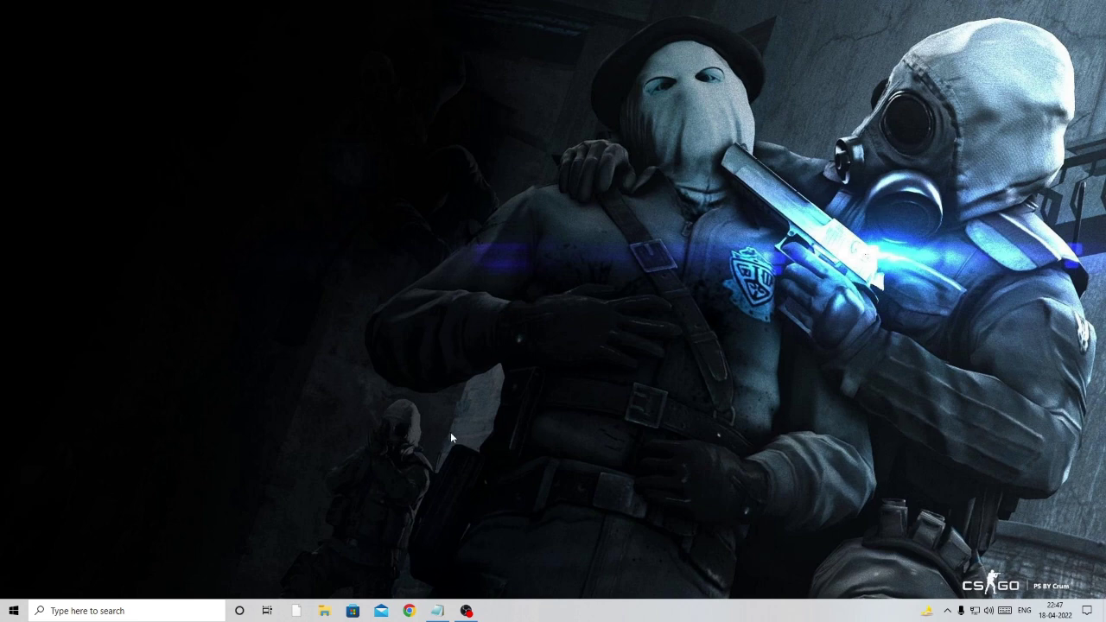
left_click(140, 609)
type("virus")
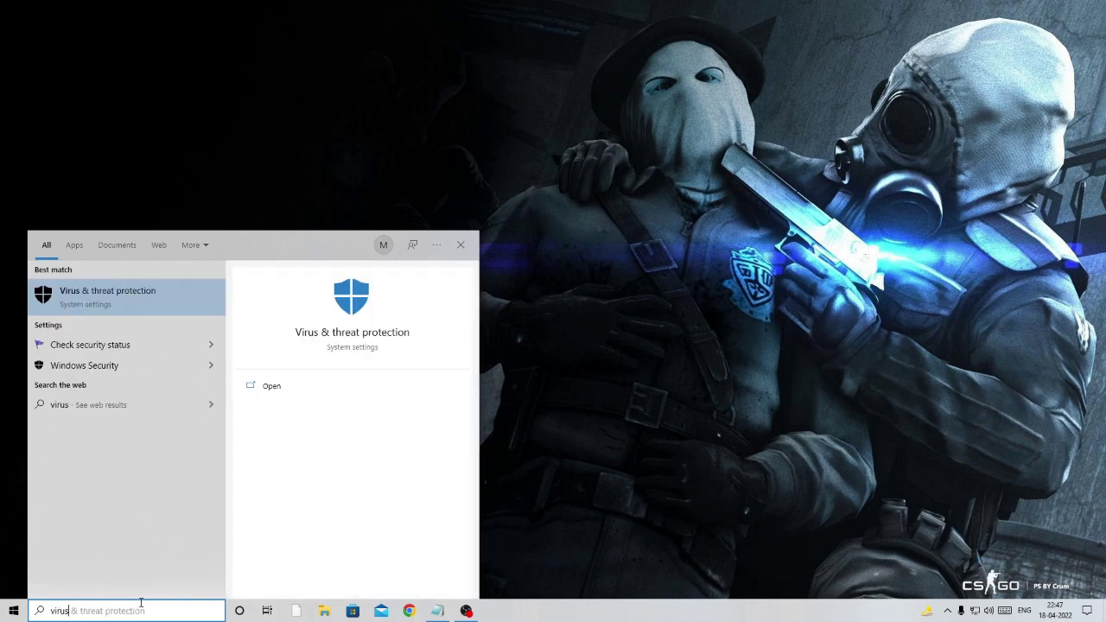
key("Return")
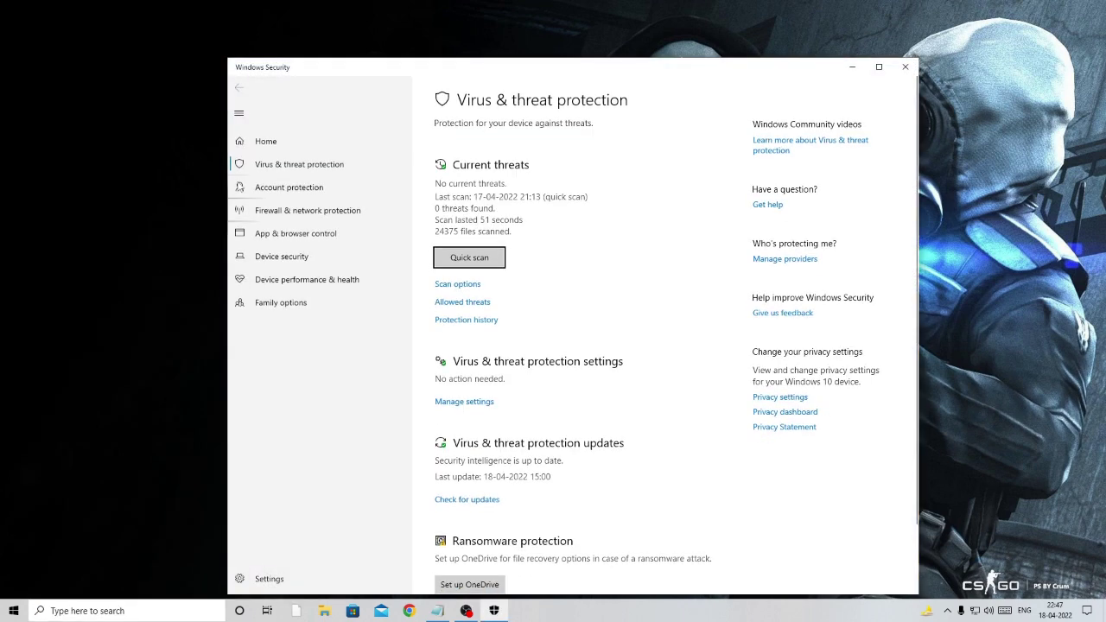
left_click(489, 264)
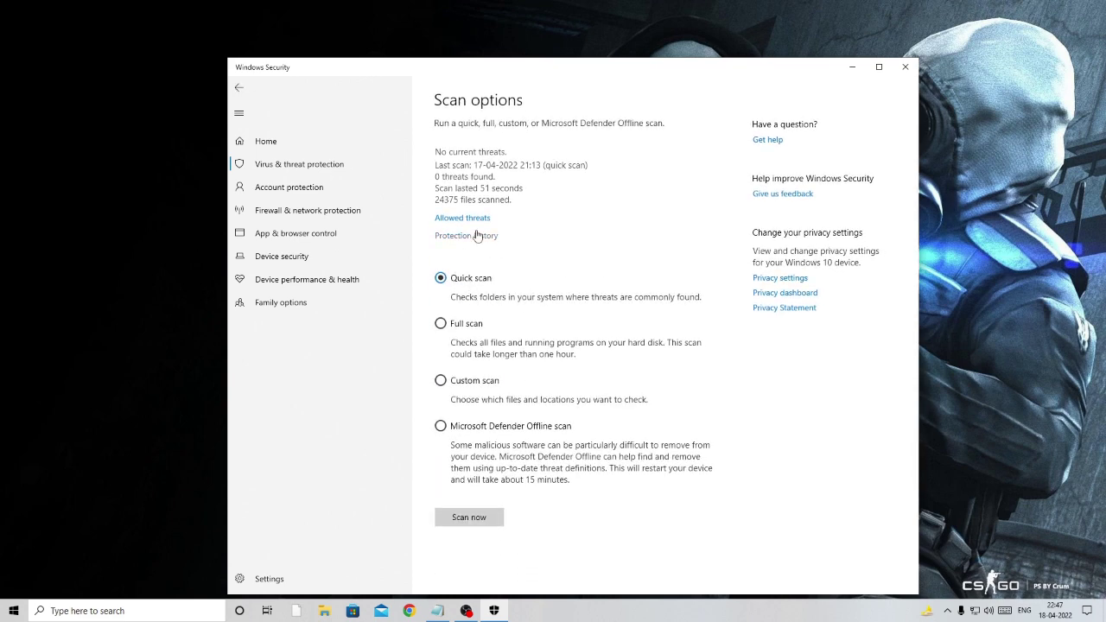
left_click(443, 326)
left_click(441, 279)
left_click(907, 68)
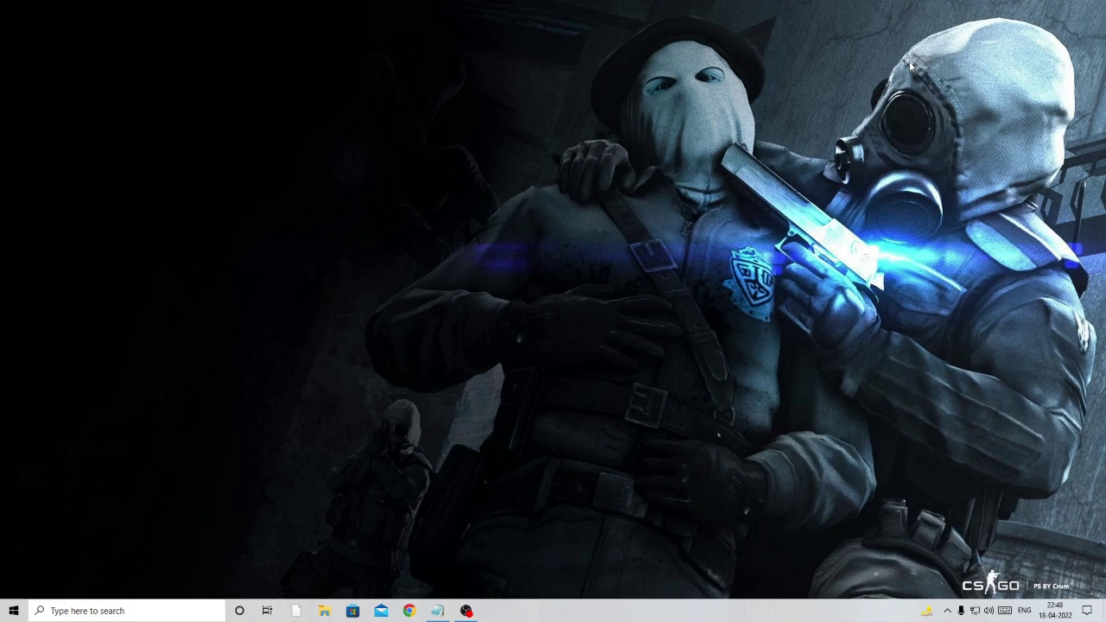
Step: Open the Windows Temp folder by running 'temp' from the Run prompt
key("super+r")
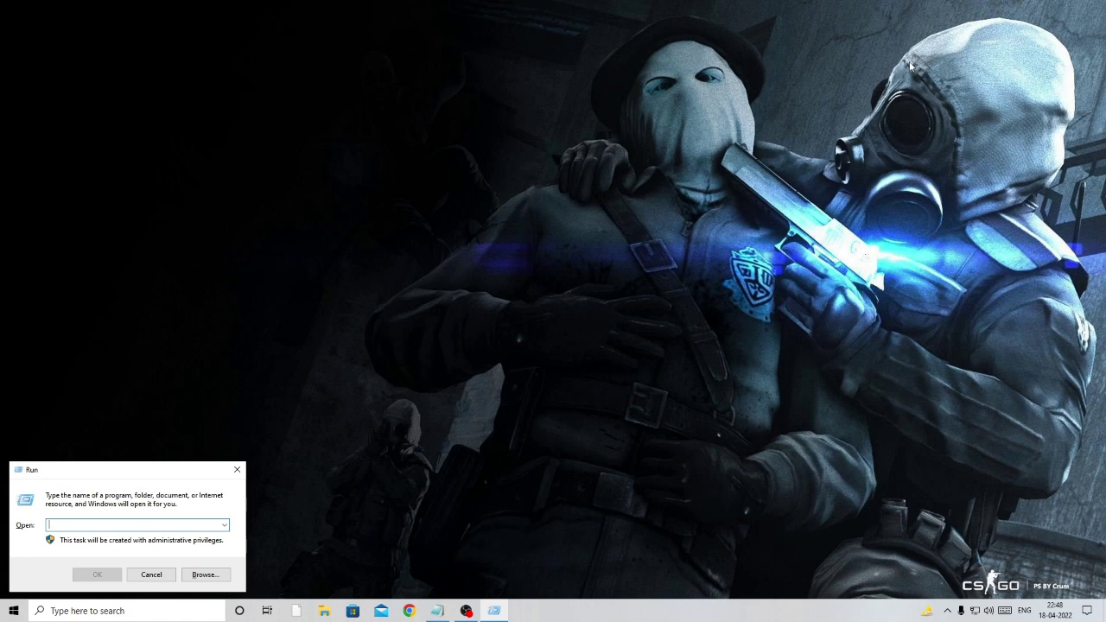
type("temp")
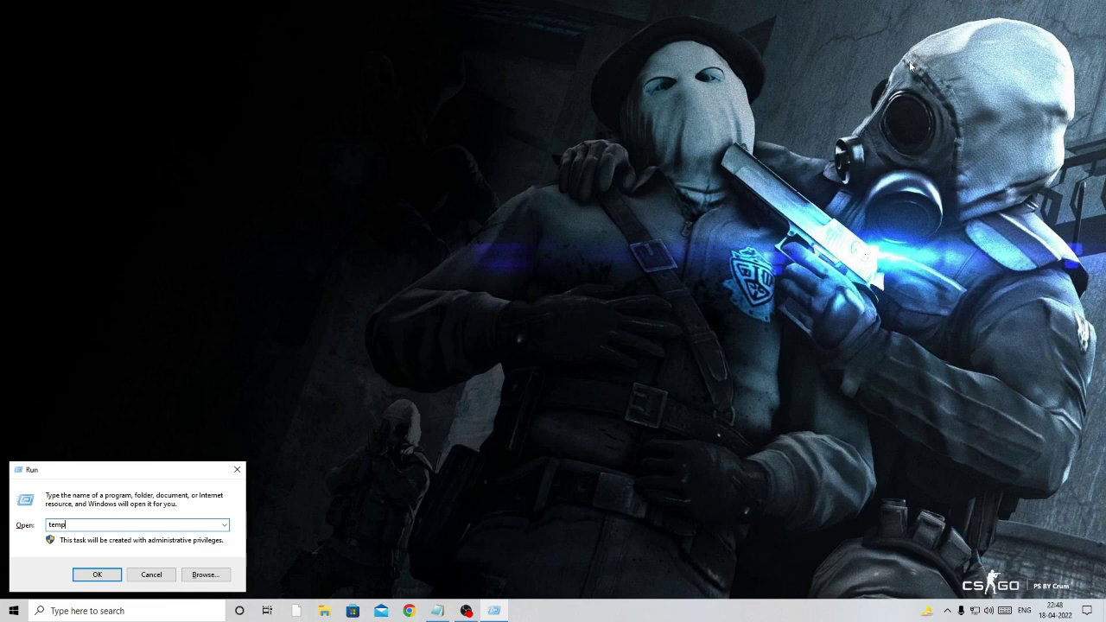
left_click(108, 577)
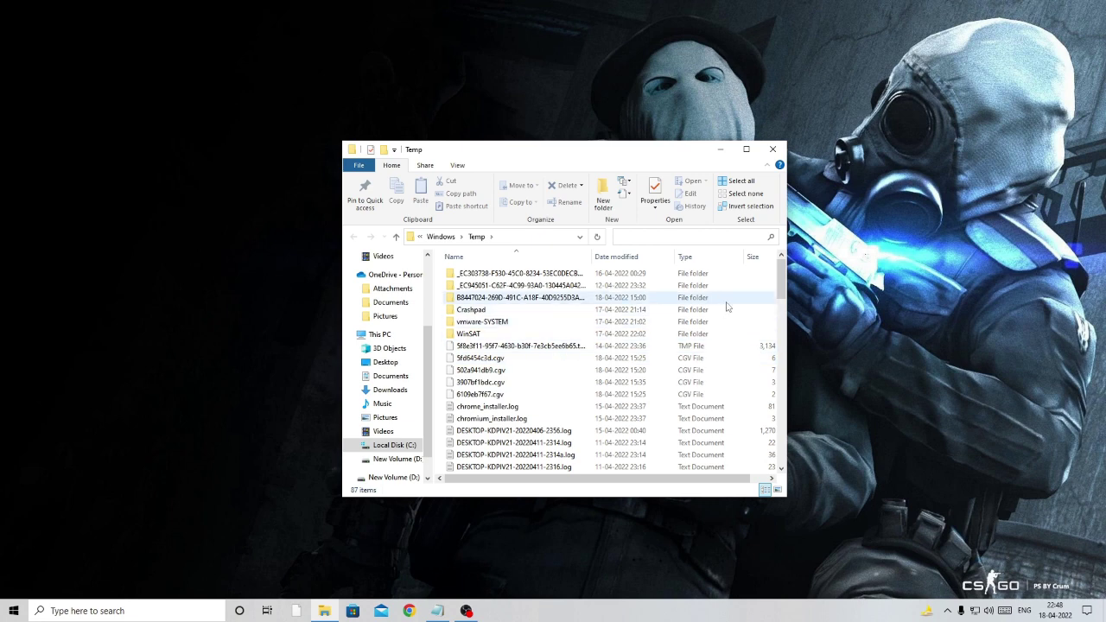
Step: Permanently delete all 87 temp items, skipping the 3 in-use files, and close the folder
key("ctrl+a")
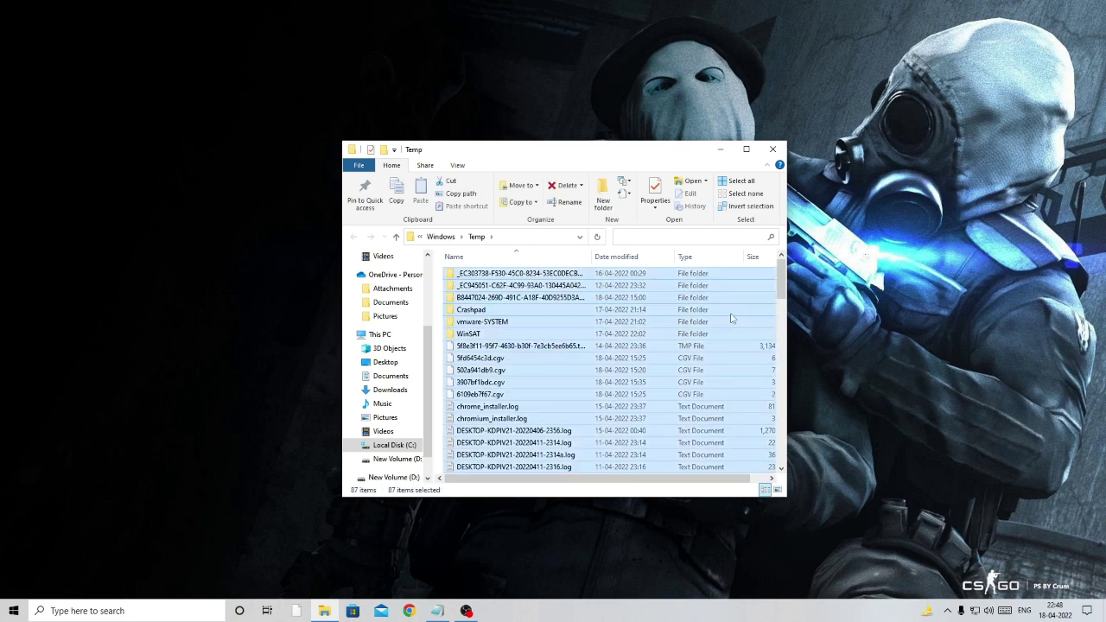
key("shift+Delete")
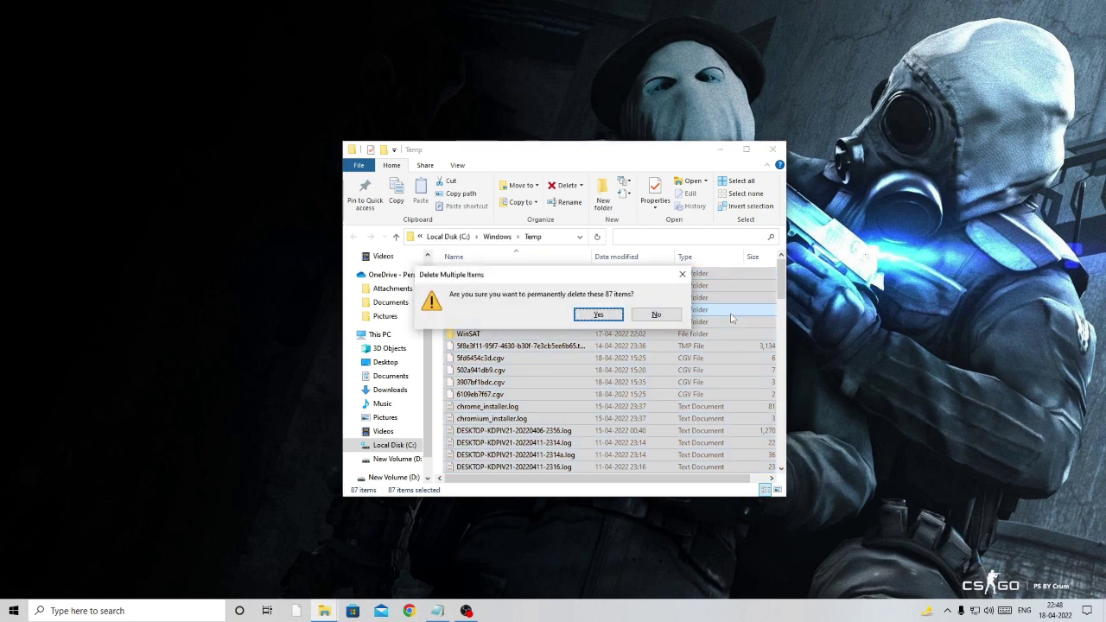
left_click(608, 314)
left_click(237, 258)
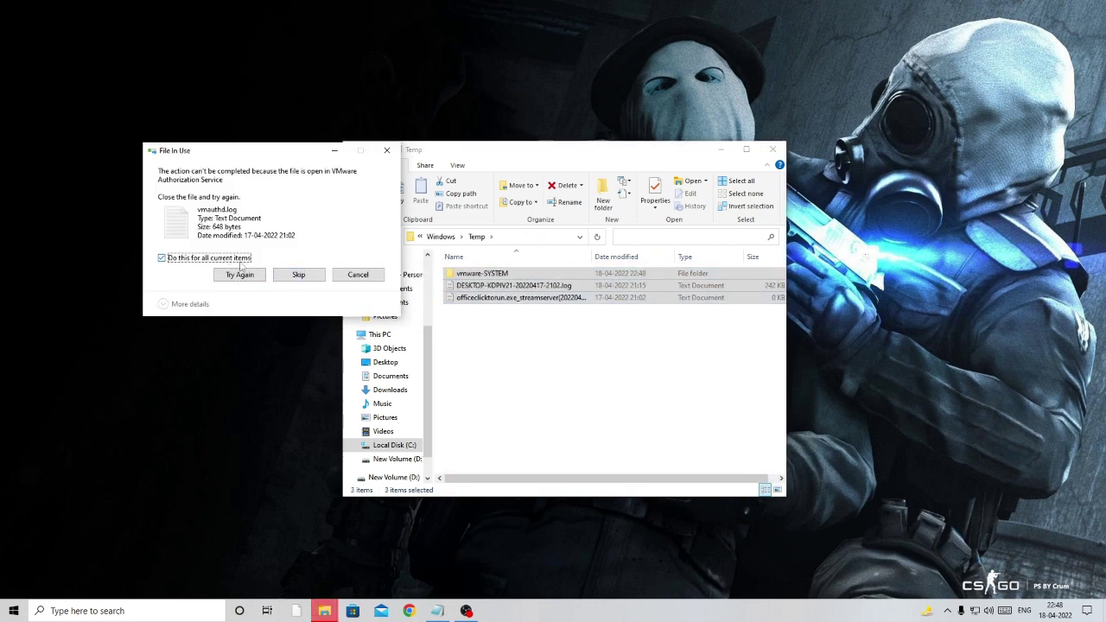
left_click(298, 274)
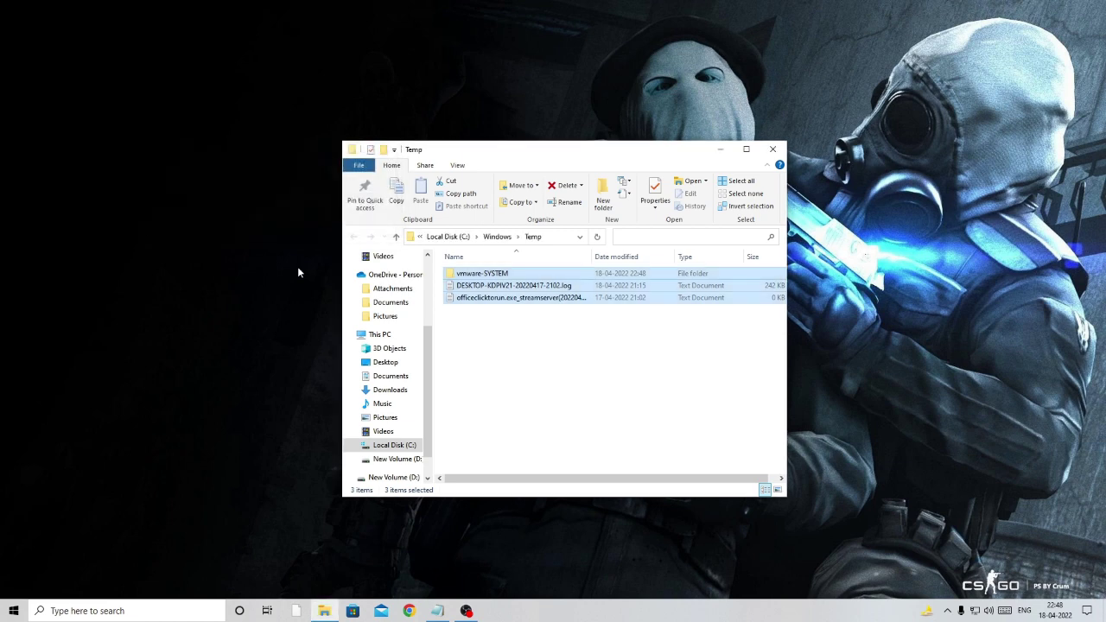
left_click(772, 149)
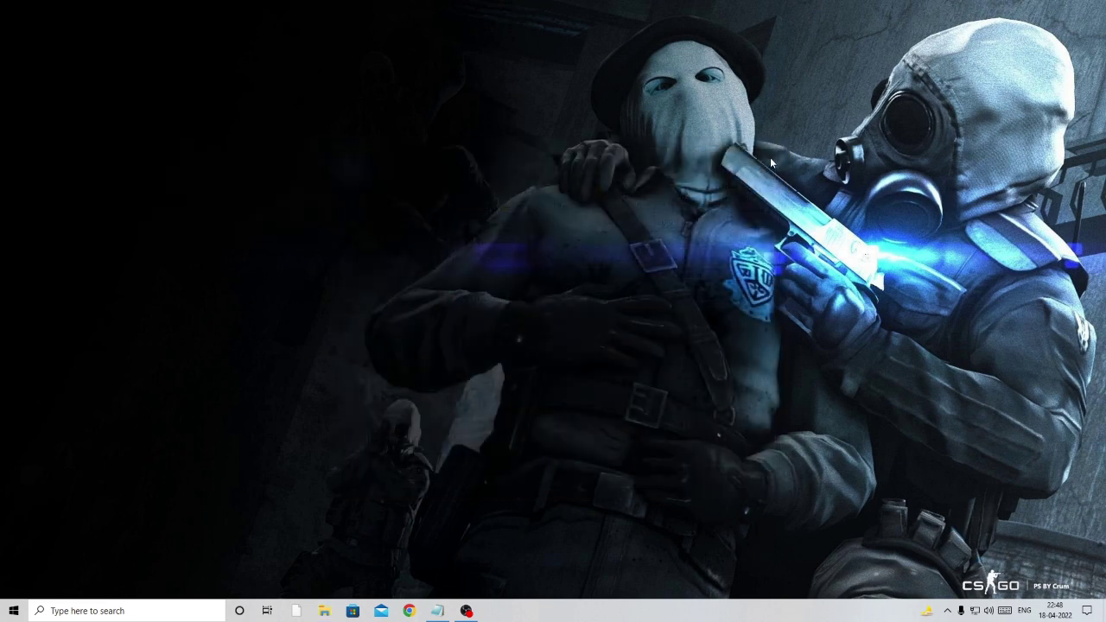
Step: Run '%temp%' and delete all 42 items in the user's AppData\Local\Temp folder, then close it
key("super+r")
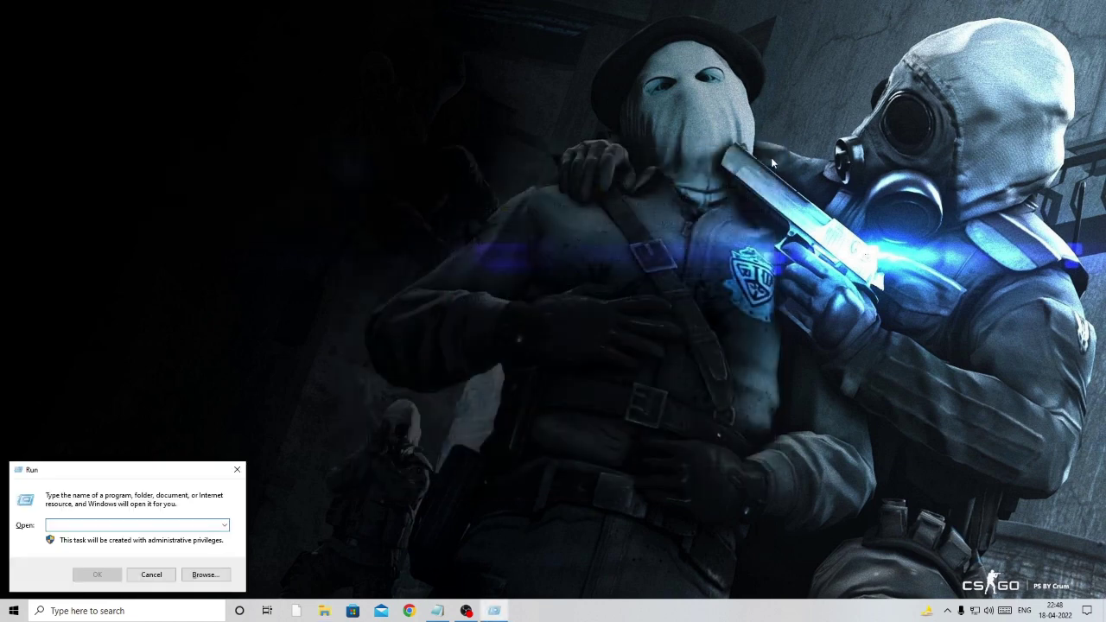
type("%temp%")
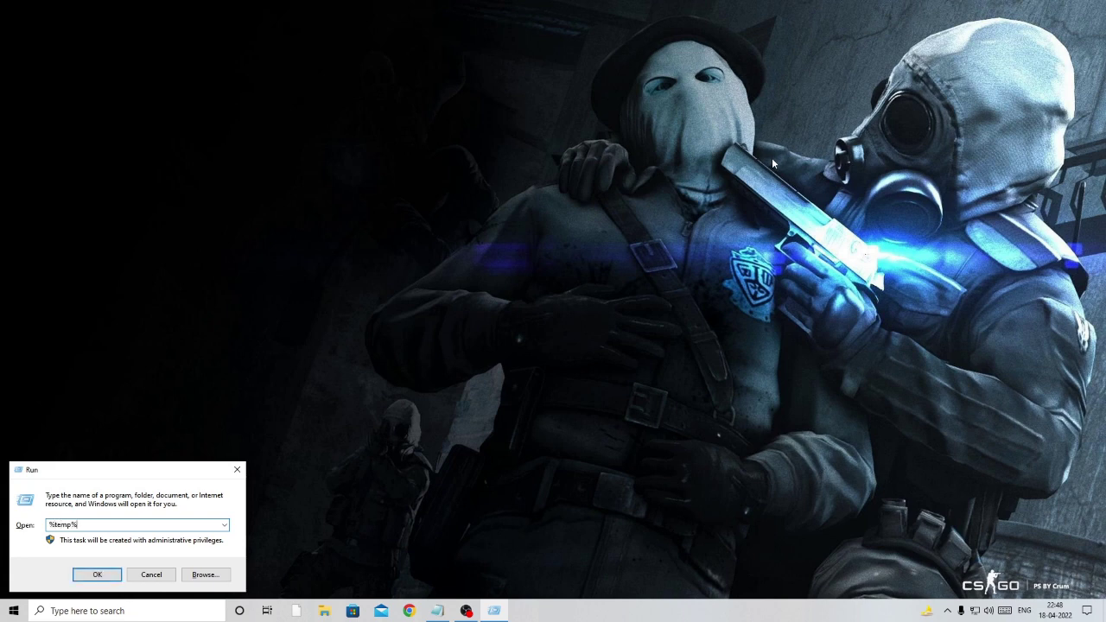
left_click(97, 574)
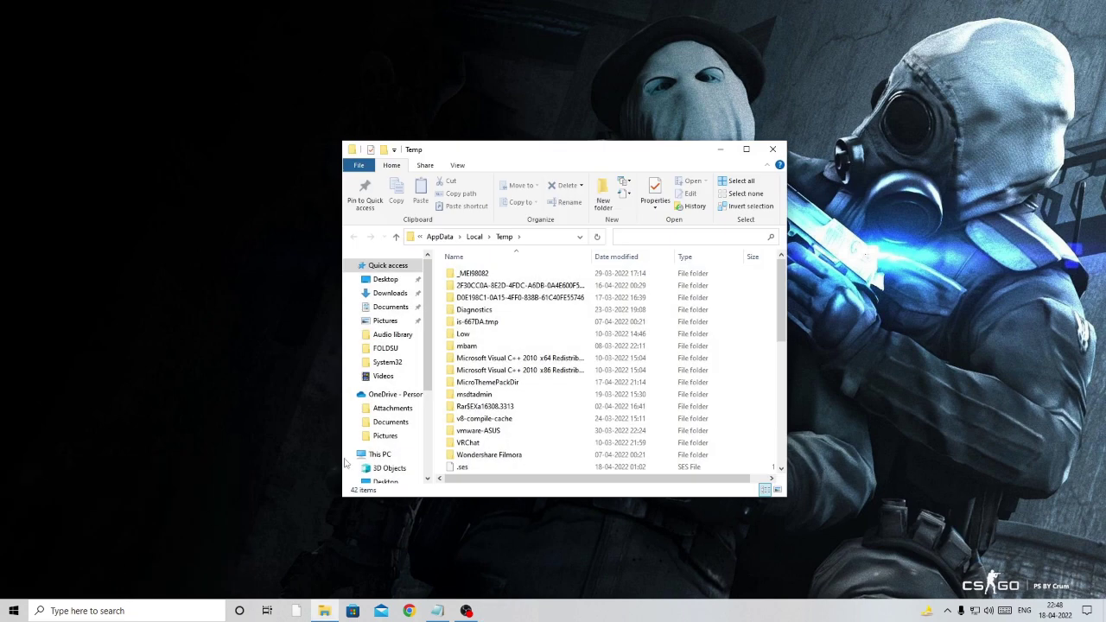
key("ctrl+a")
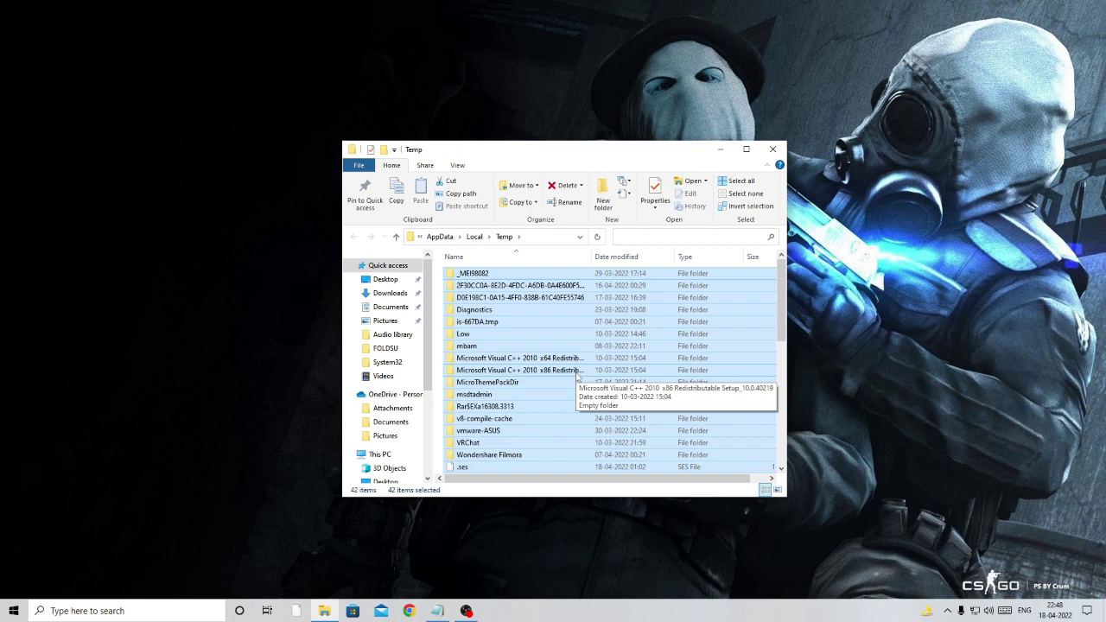
key("Delete")
key("Return")
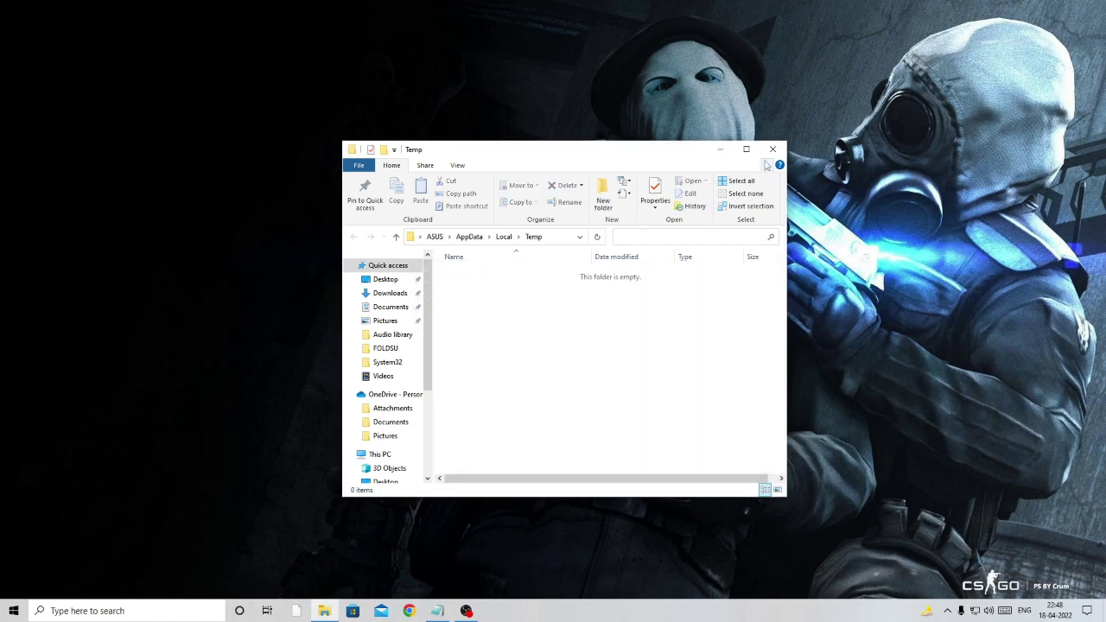
left_click(772, 149)
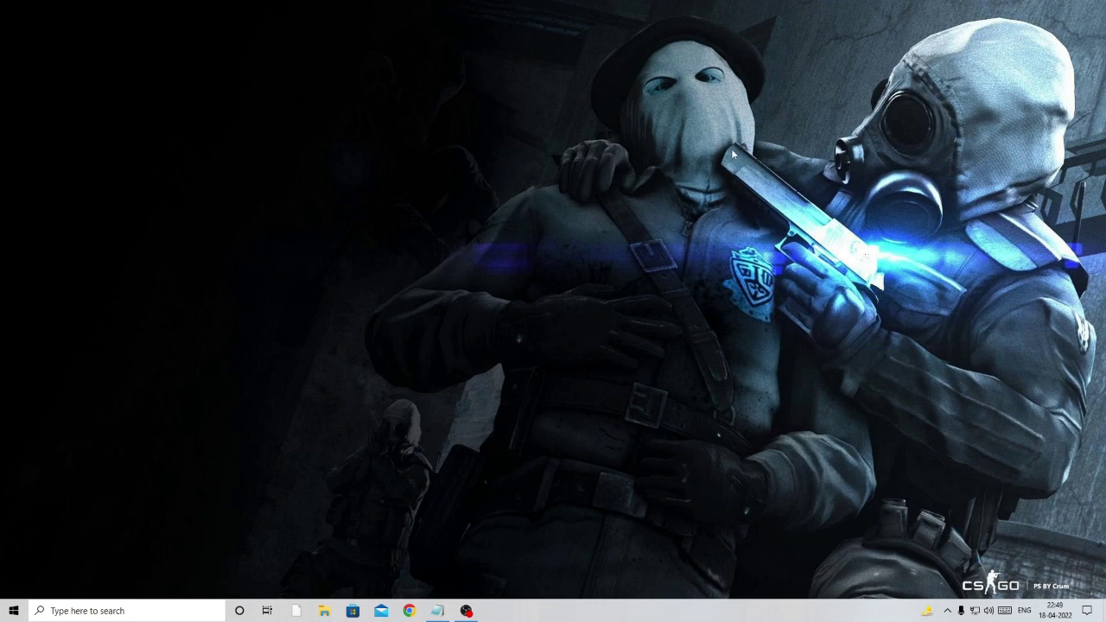
Step: Open Chrome's Clear browsing data dialog from Privacy and security settings, covering history, cookies and cache
left_click(413, 611)
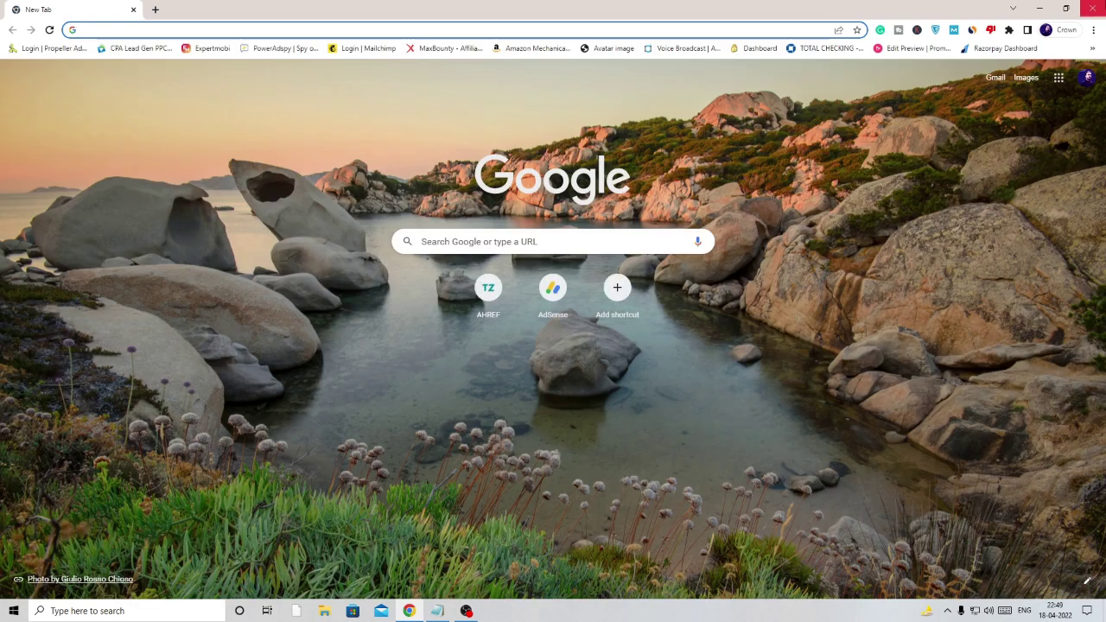
left_click(1093, 31)
left_click(993, 228)
left_click(80, 167)
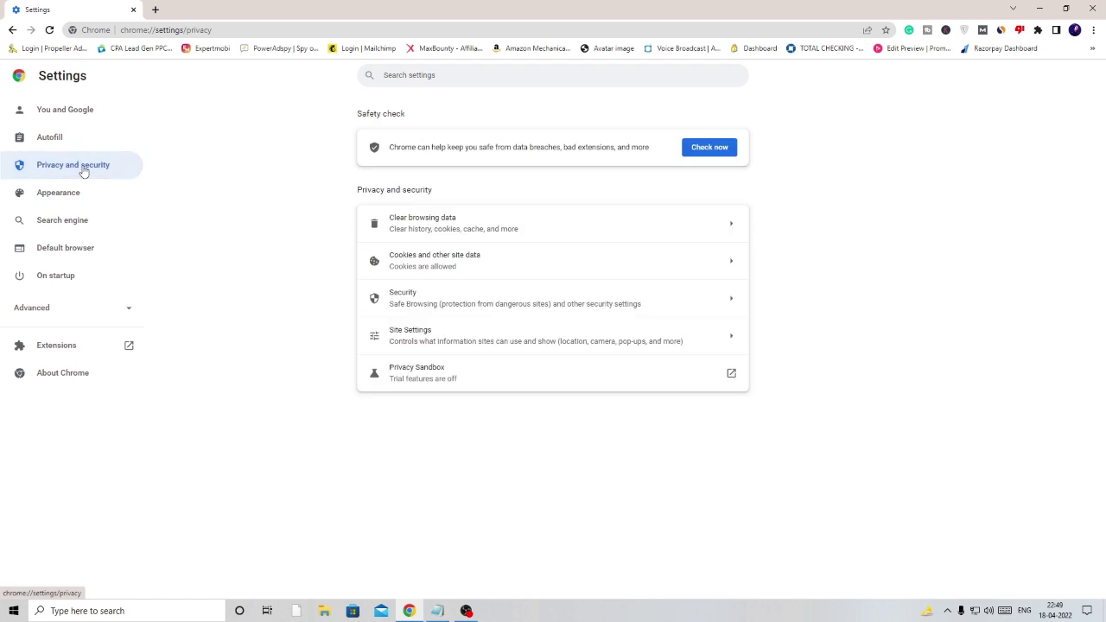
left_click(493, 228)
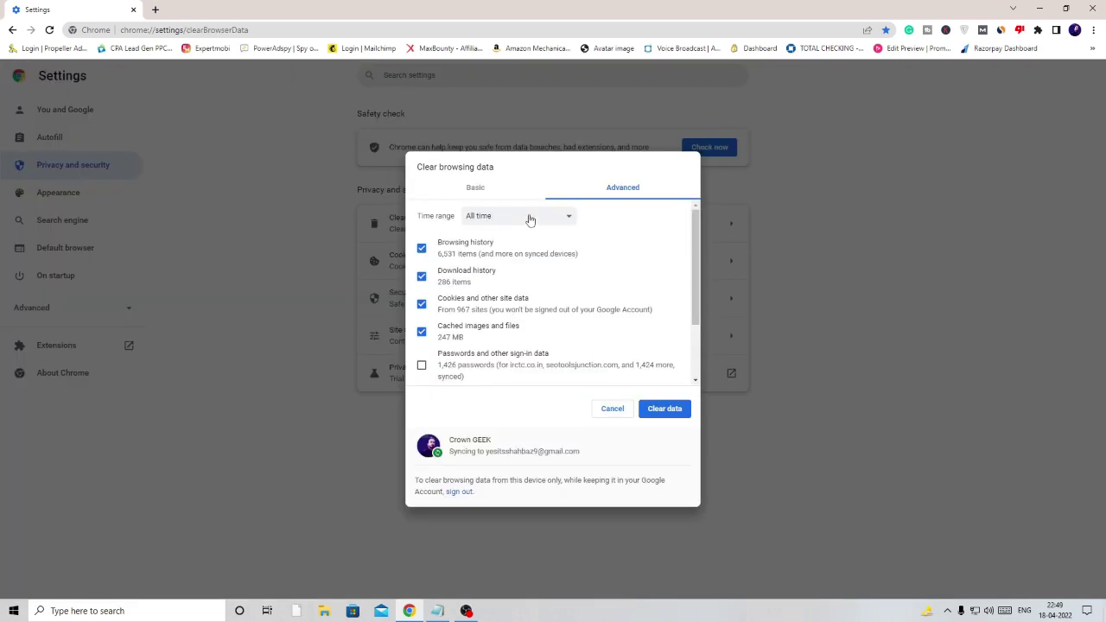
scroll(466, 294, "down", 1)
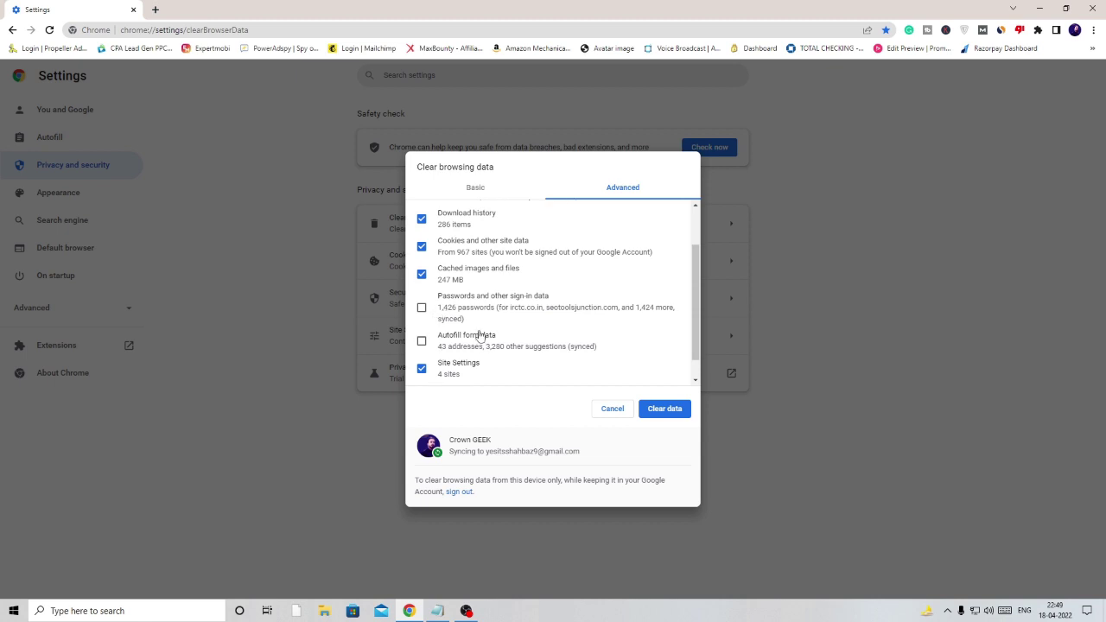
scroll(479, 298, "up", 1)
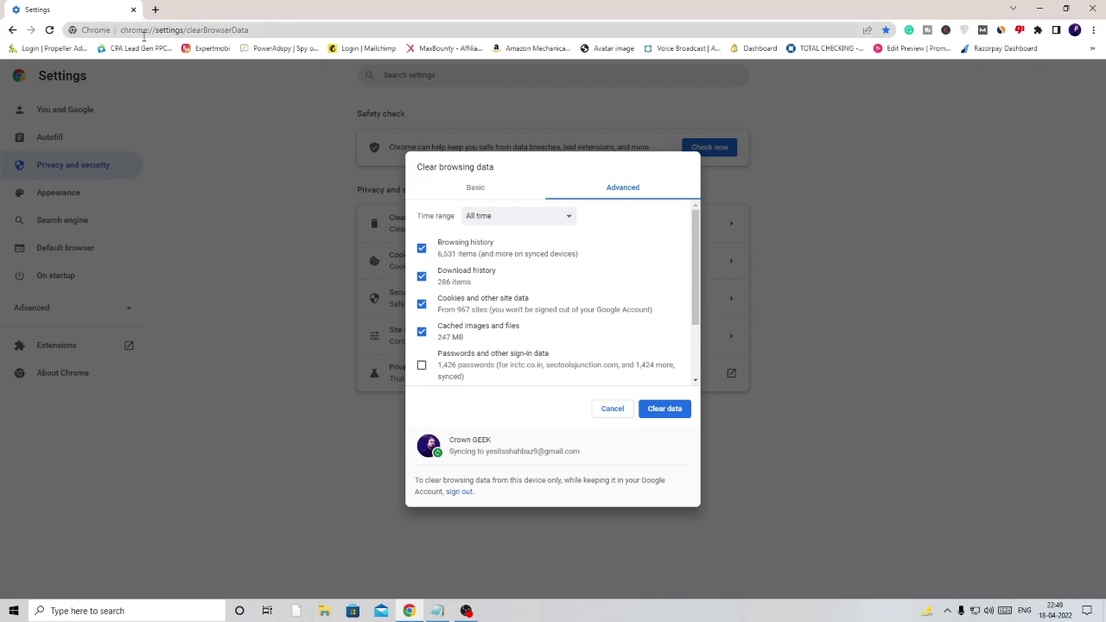
Step: Load speedtest.net in a new Chrome tab and start the speed test with GO
left_click(157, 10)
type("s")
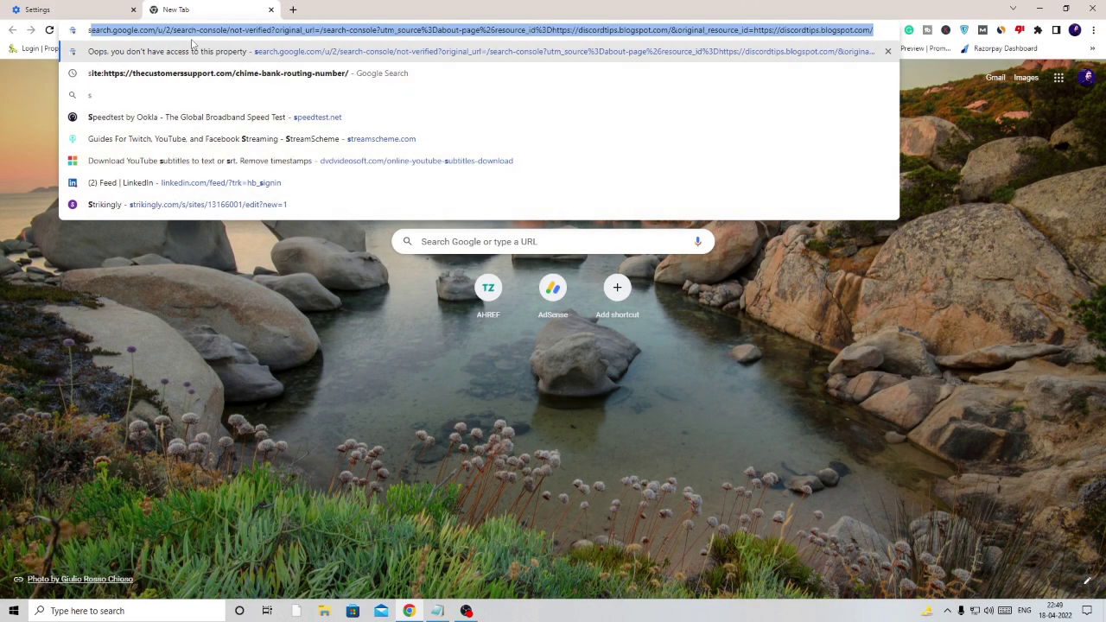
type("pee")
key("Return")
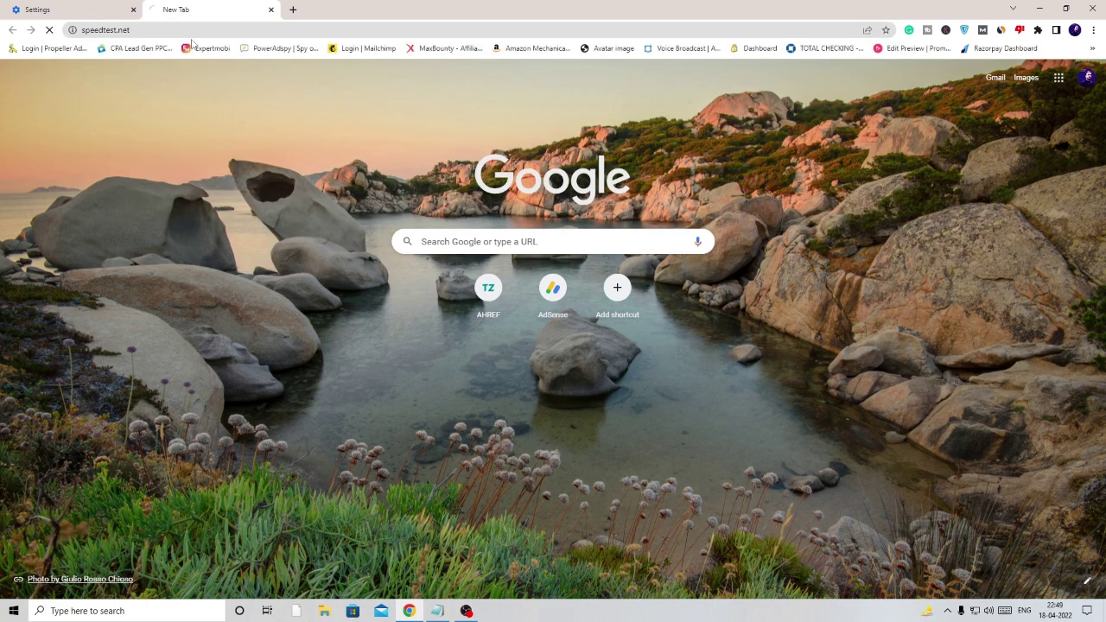
left_click(525, 282)
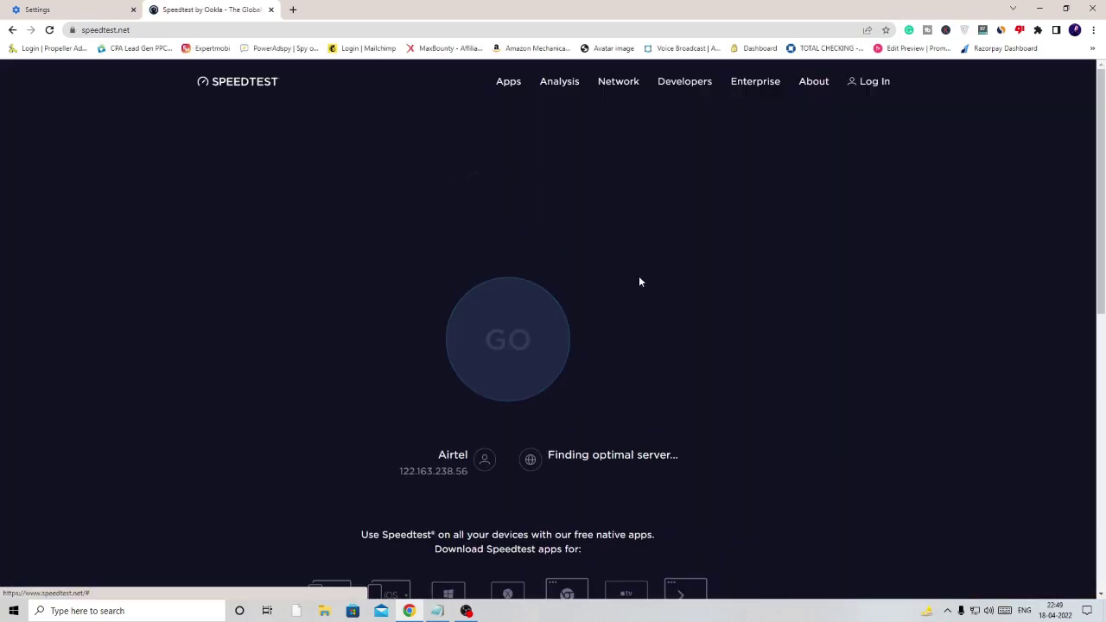